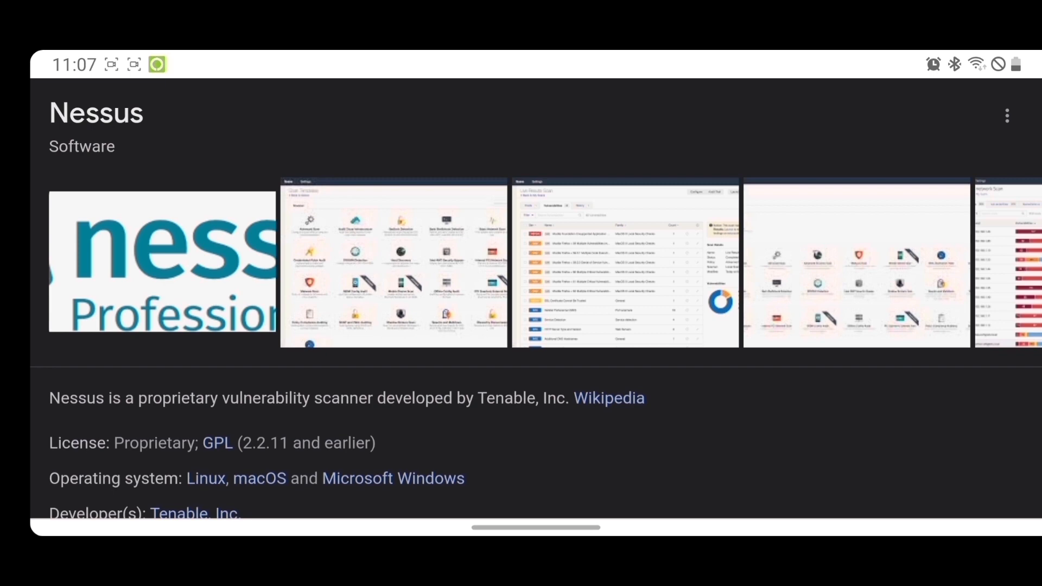
scroll(535, 299, "down", 2)
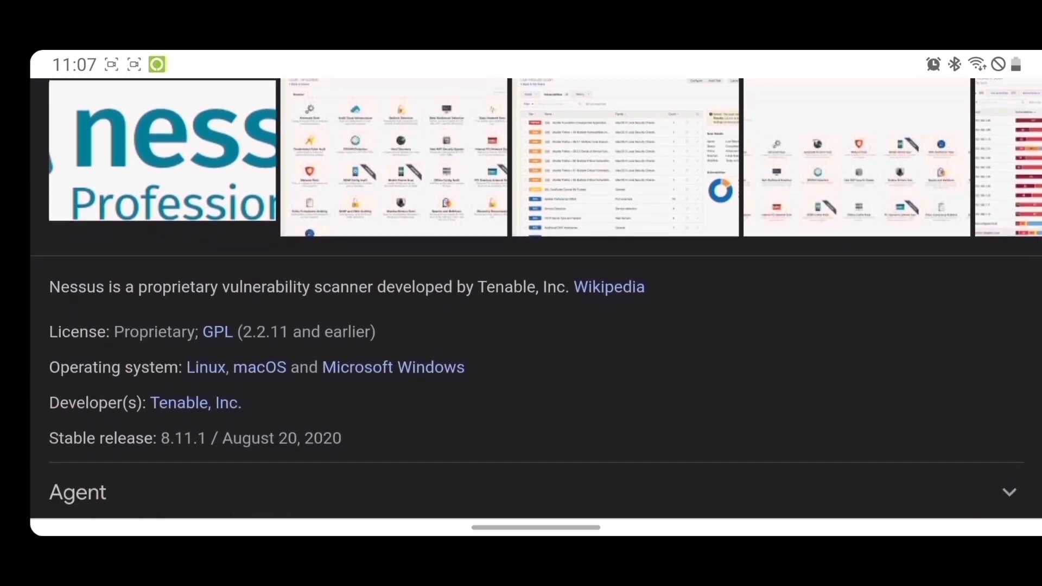
scroll(535, 299, "up", 1)
scroll(536, 298, "down", 2)
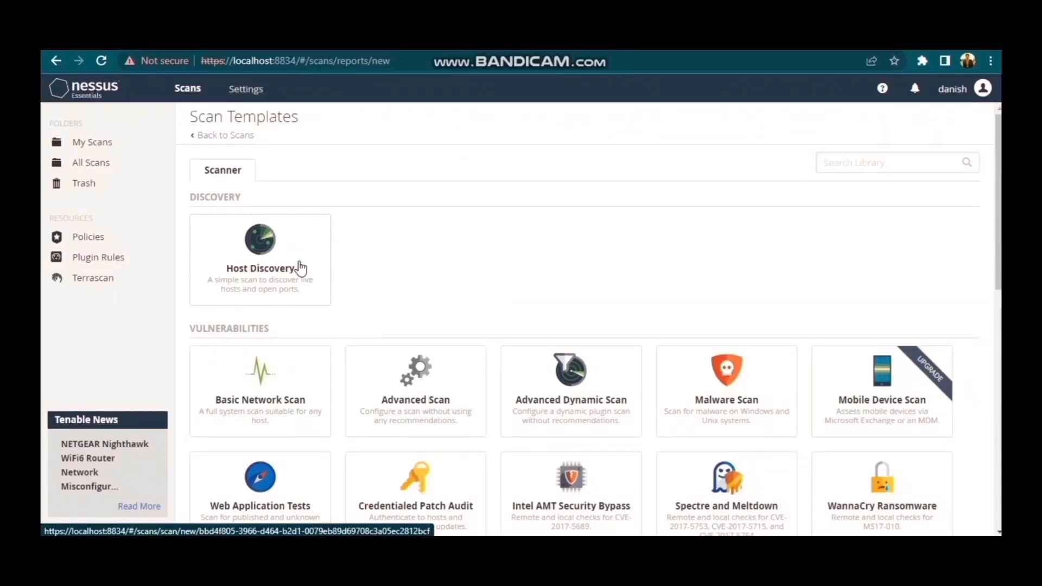
Start a Host Discovery scan named Kali Linux Scan with 192.168.10.0/24 as the target.
left_click(300, 268)
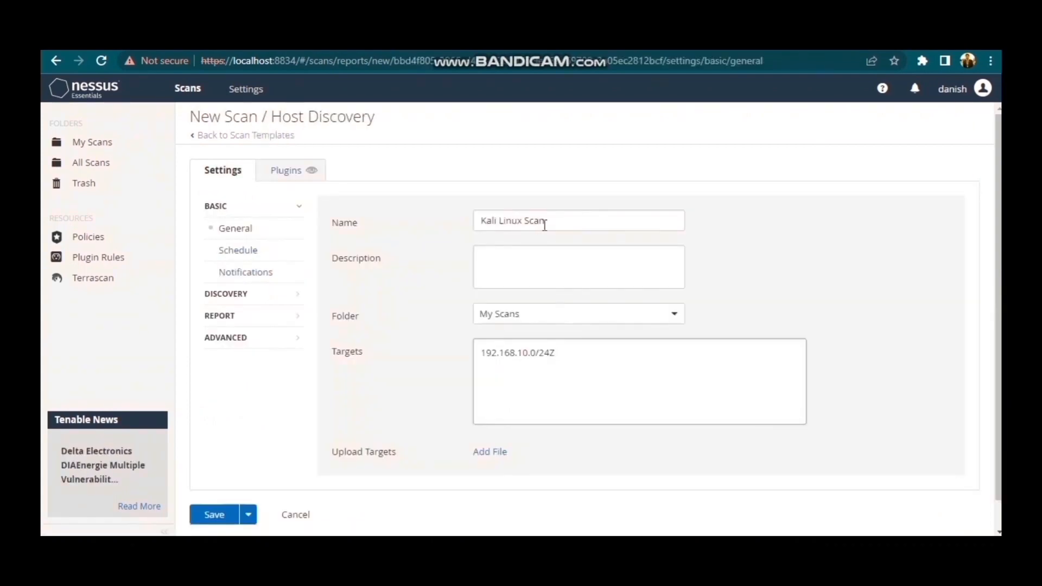
left_click_drag(547, 220, 470, 219)
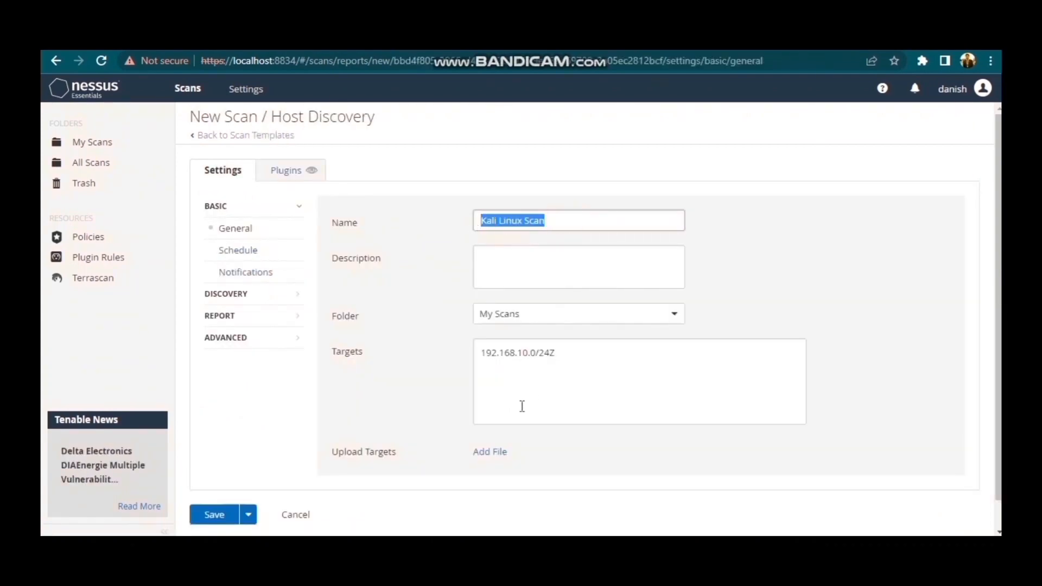
left_click_drag(584, 359, 485, 355)
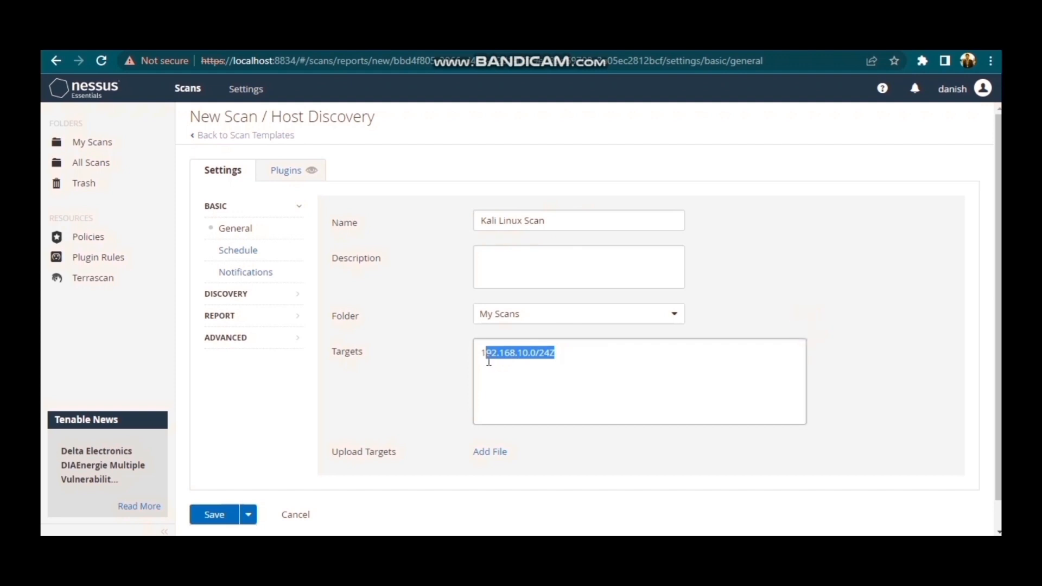
left_click(581, 360)
key("BackSpace")
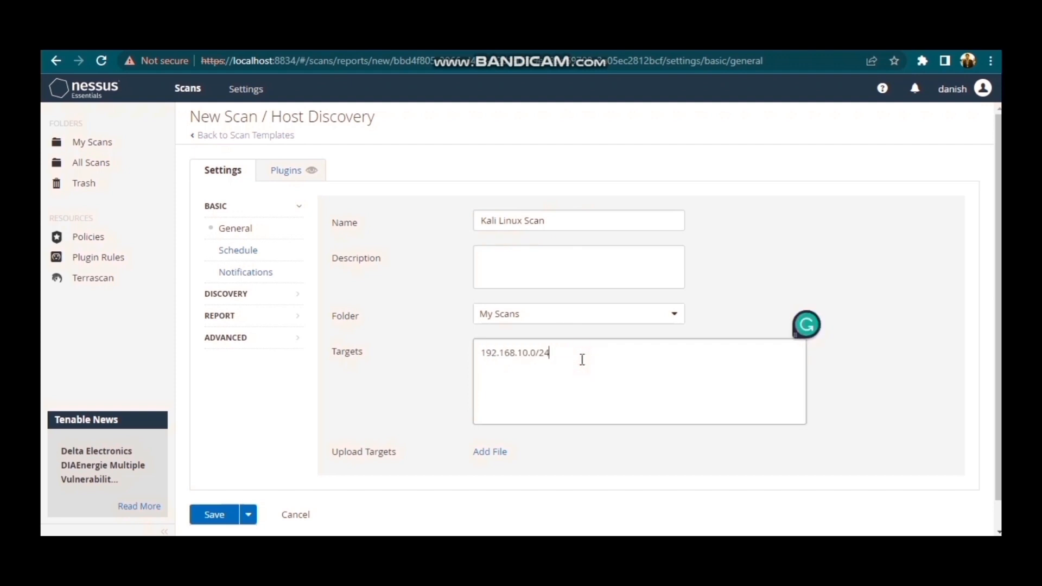
Save the scan with the description "Finding Hosts on Network" and launch it.
left_click(541, 271)
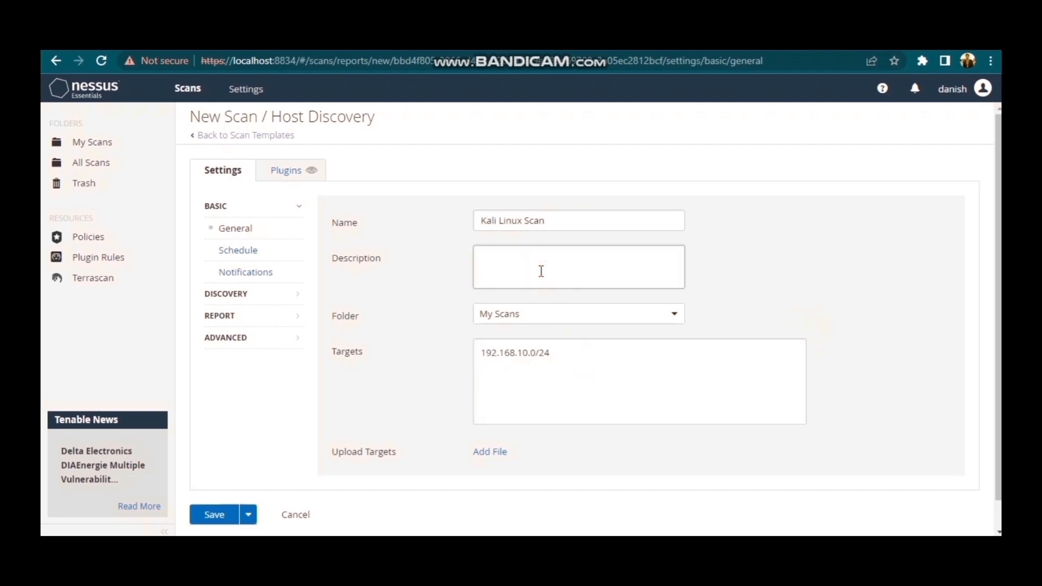
type("Finding Hosts on NetworkZ")
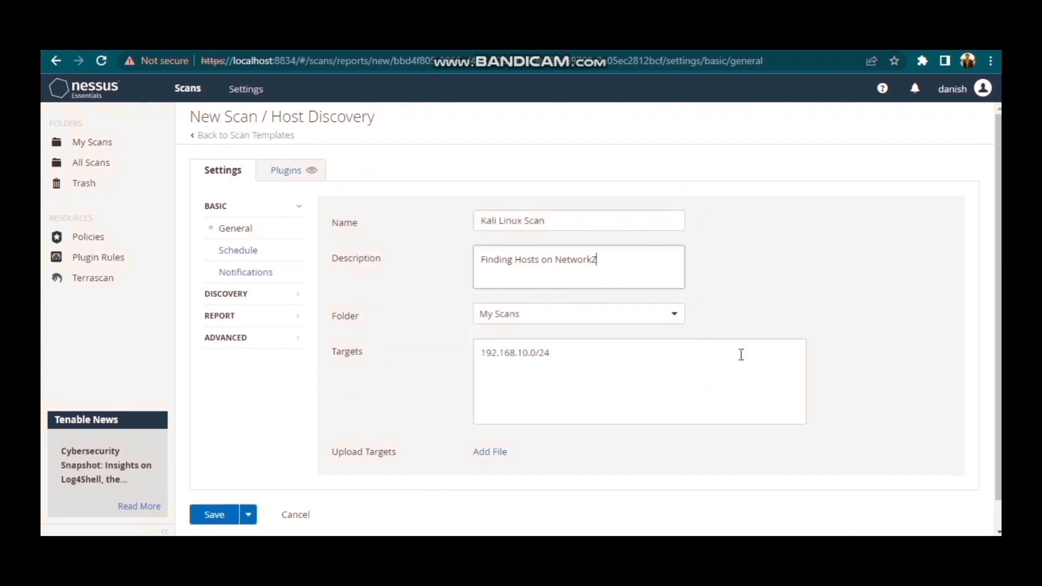
key("BackSpace")
left_click(215, 514)
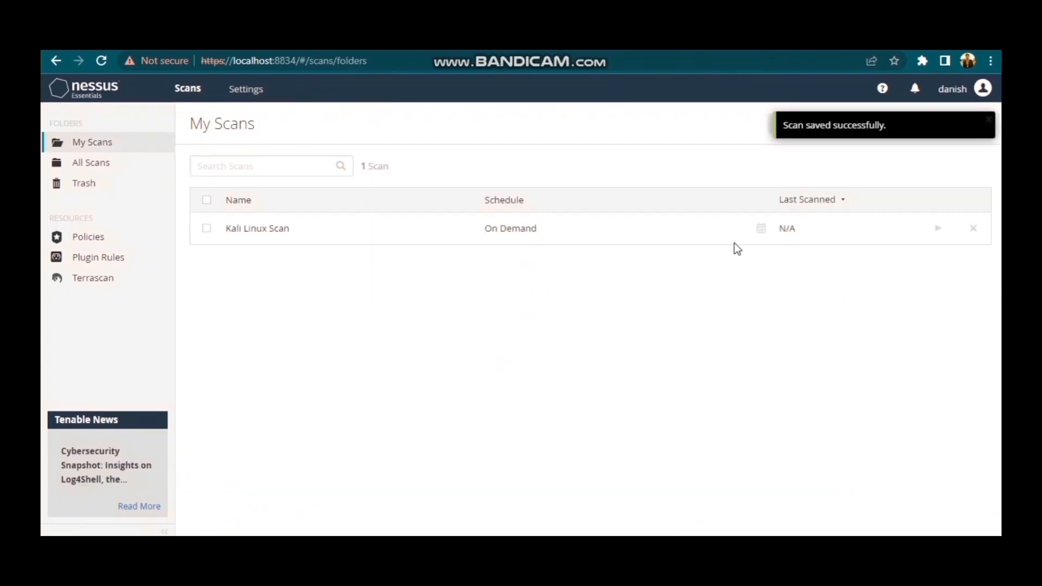
left_click(938, 230)
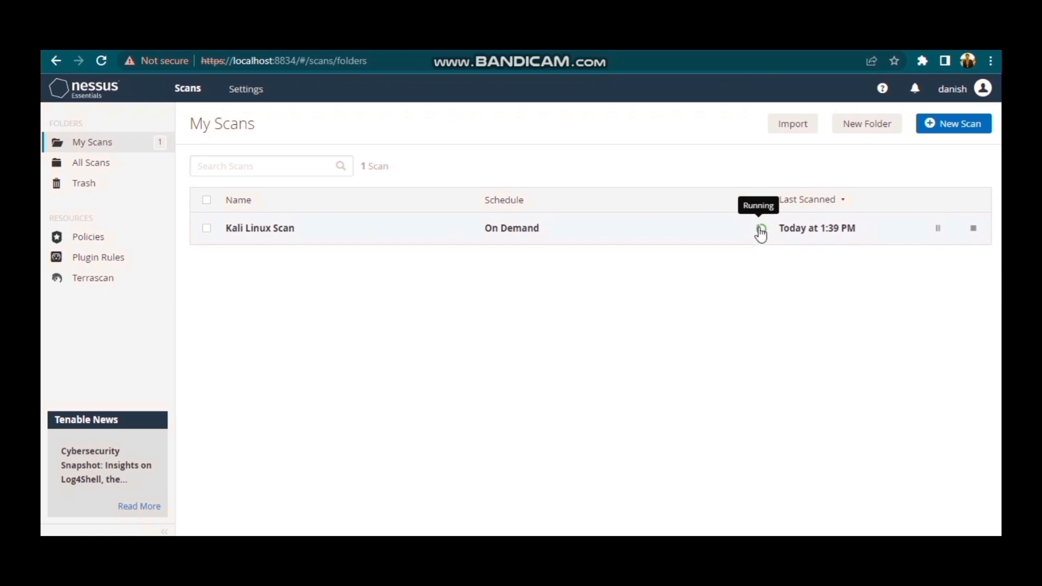
Create and launch a Basic Network Scan described as "Basic Network Scan of Kali Linux" with target 192.168.10.31.
left_click(958, 124)
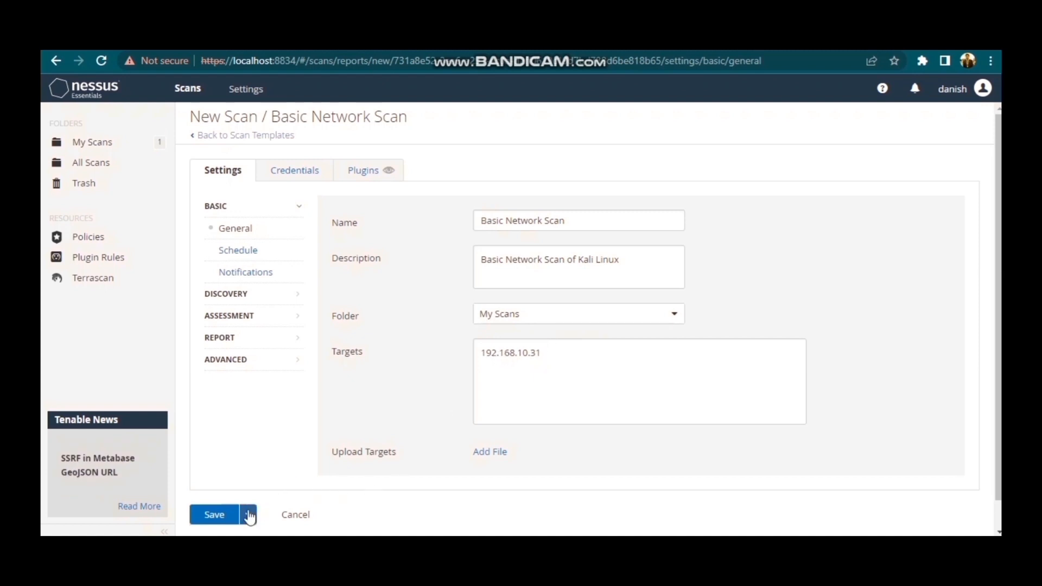
left_click(220, 518)
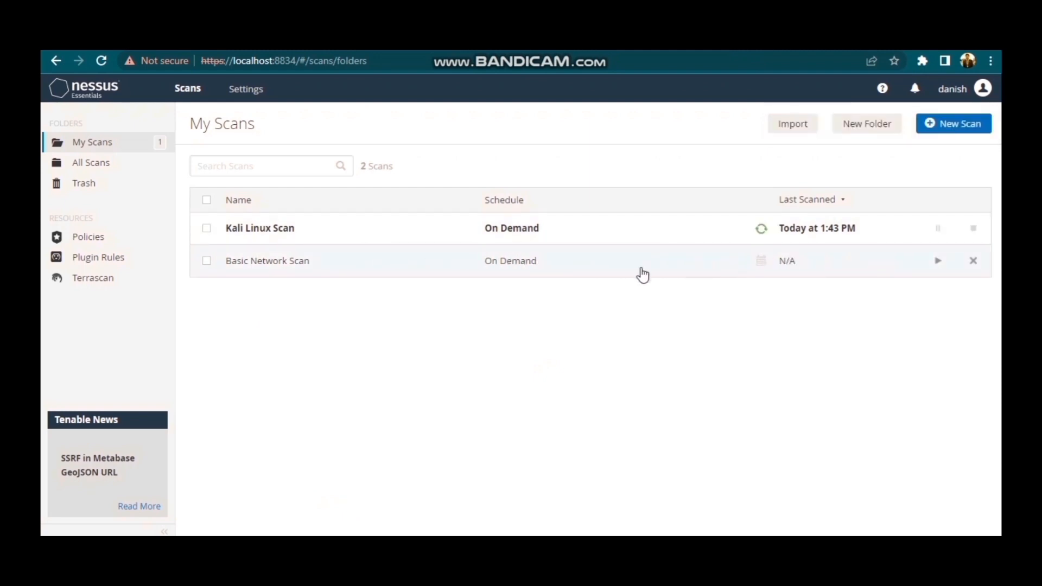
left_click(937, 261)
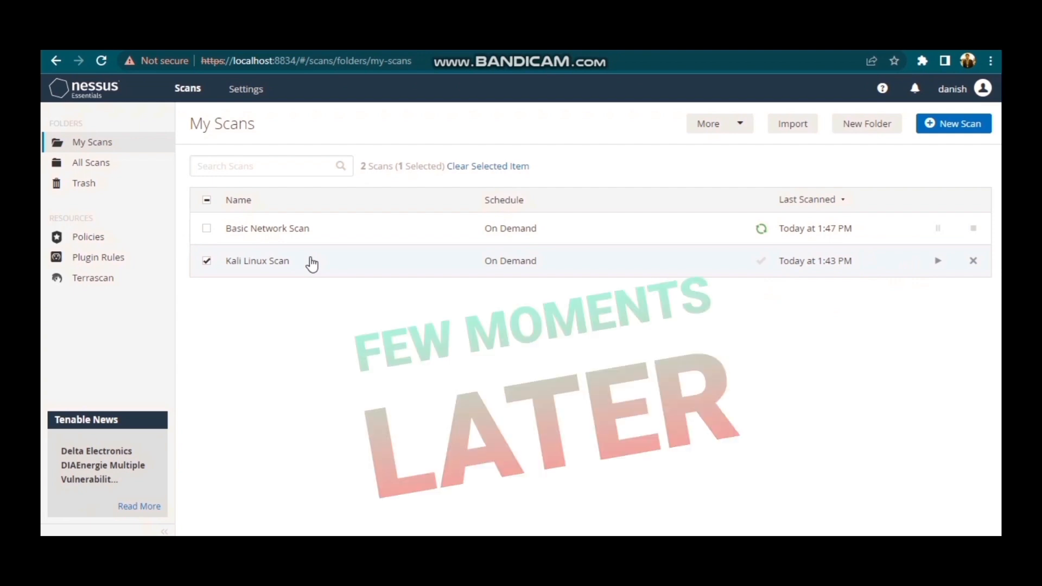
Open the Kali Linux Scan results and review the list of discovered hosts.
left_click(312, 262)
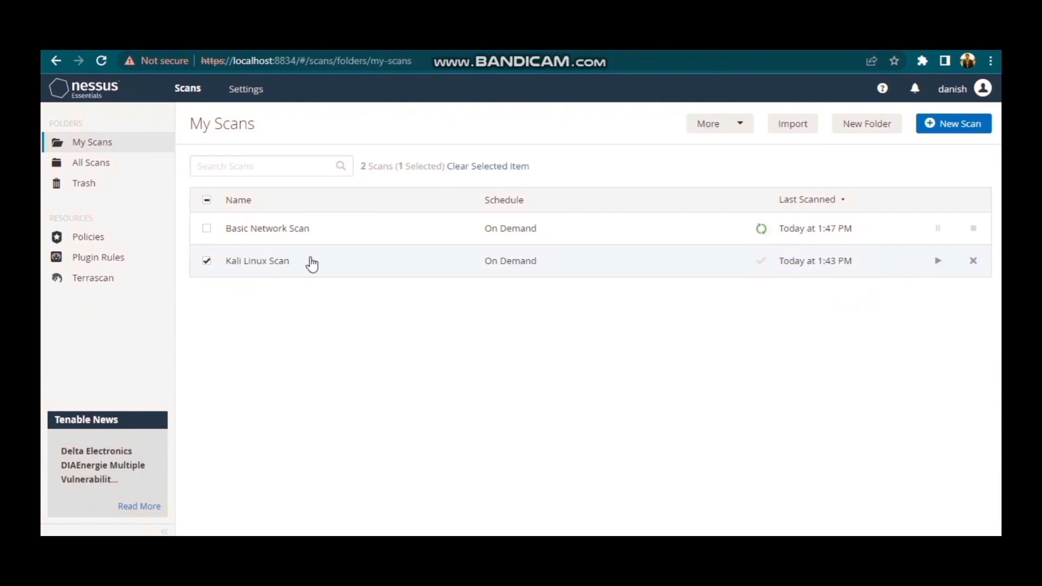
left_click(311, 260)
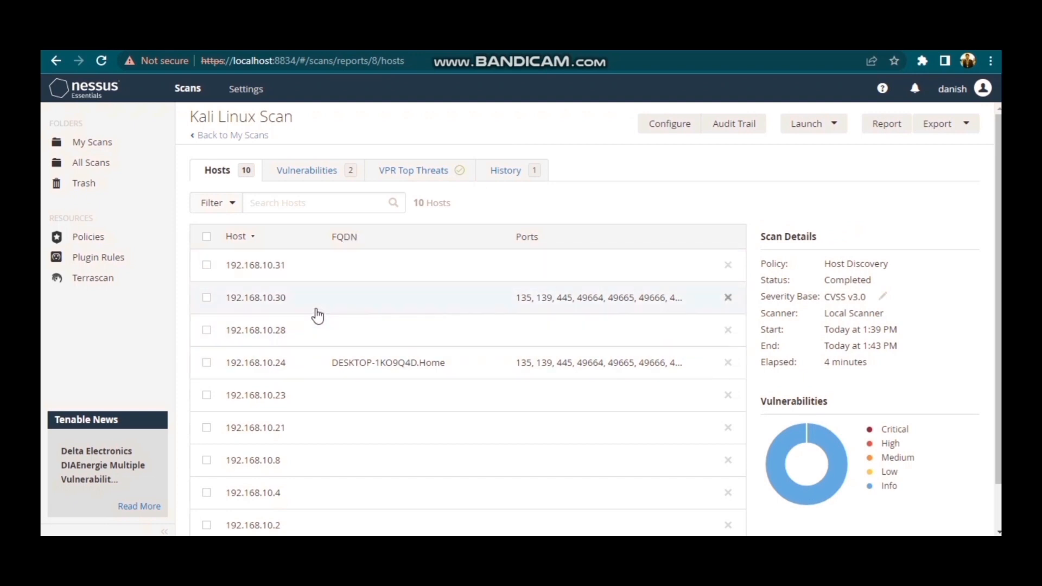
scroll(329, 288, "down", 1)
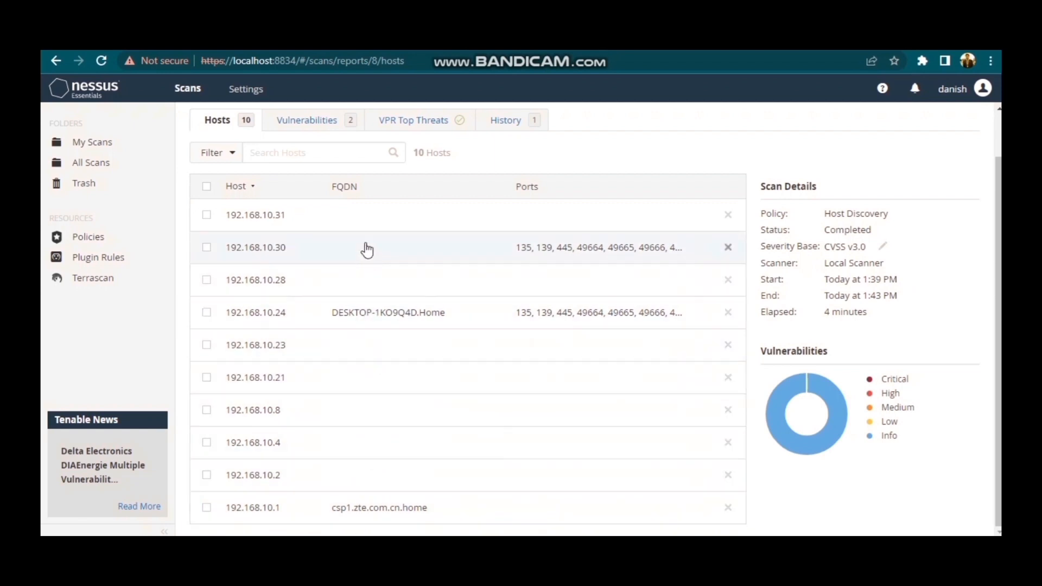
scroll(366, 247, "up", 1)
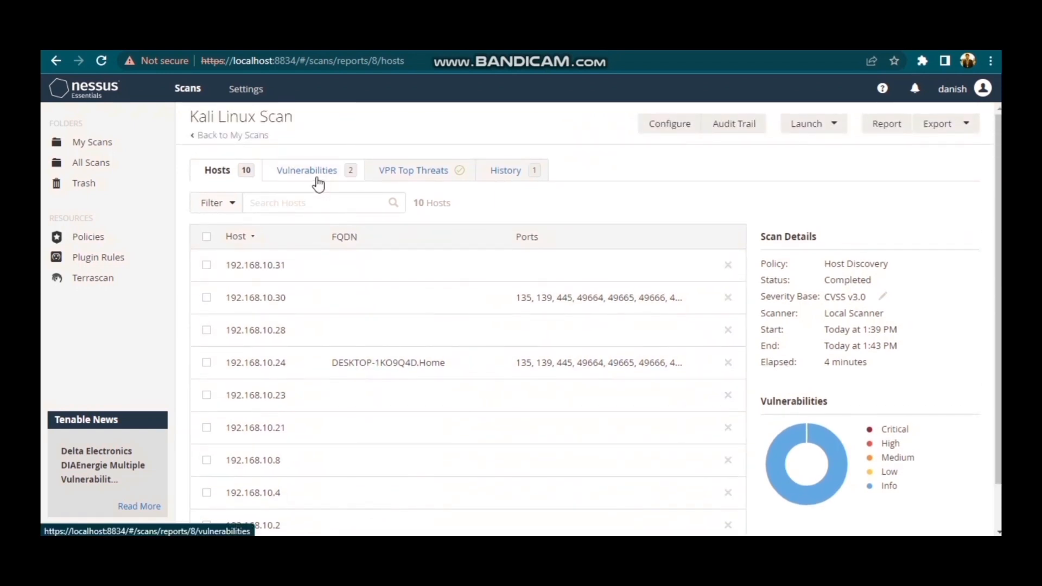
Open the Ping the remote host entry among the scan's vulnerabilities and examine its output for each host.
left_click(317, 178)
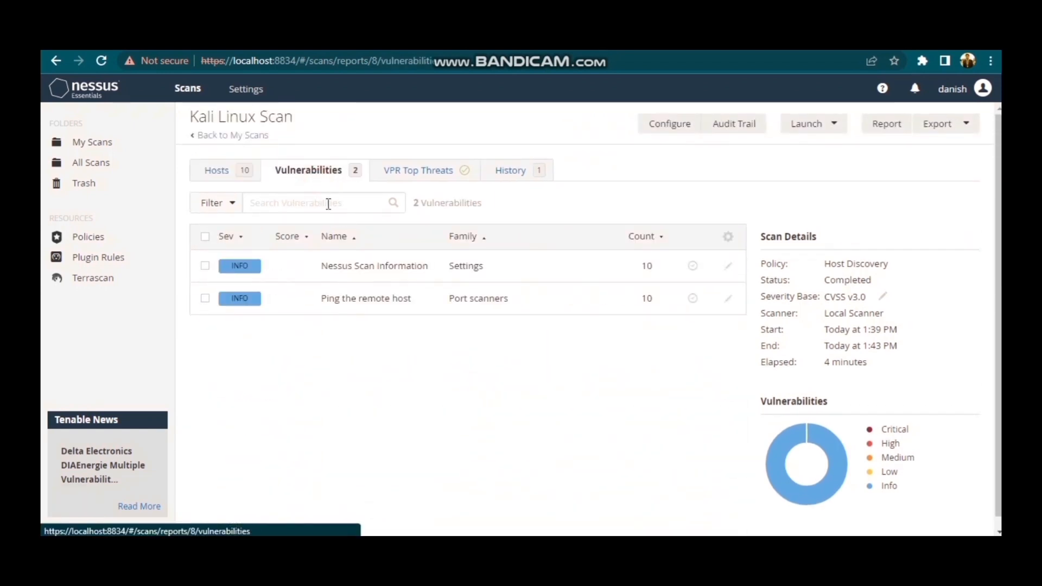
left_click(372, 308)
scroll(373, 310, "down", 5)
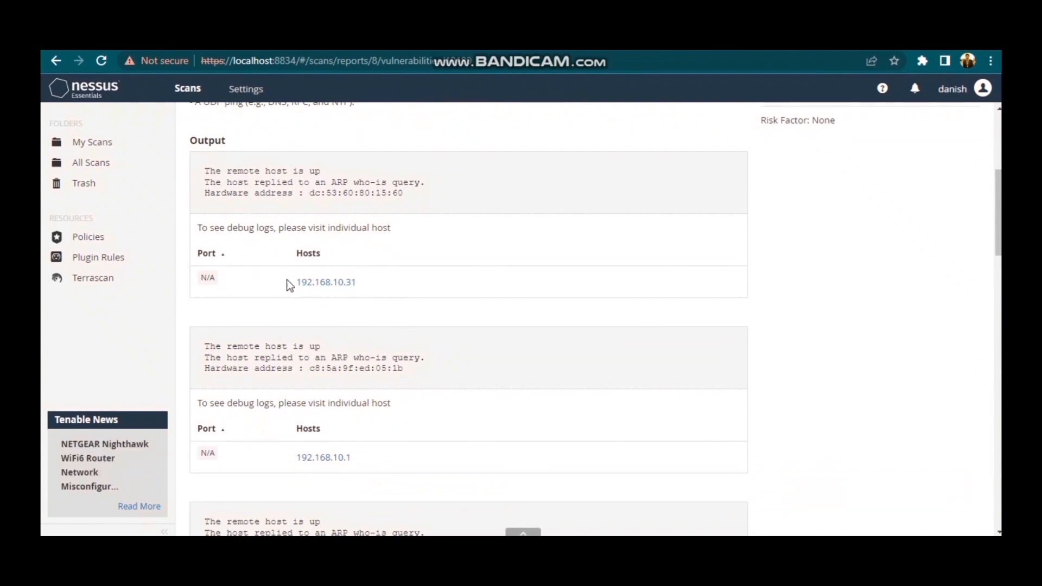
scroll(379, 283, "down", 3)
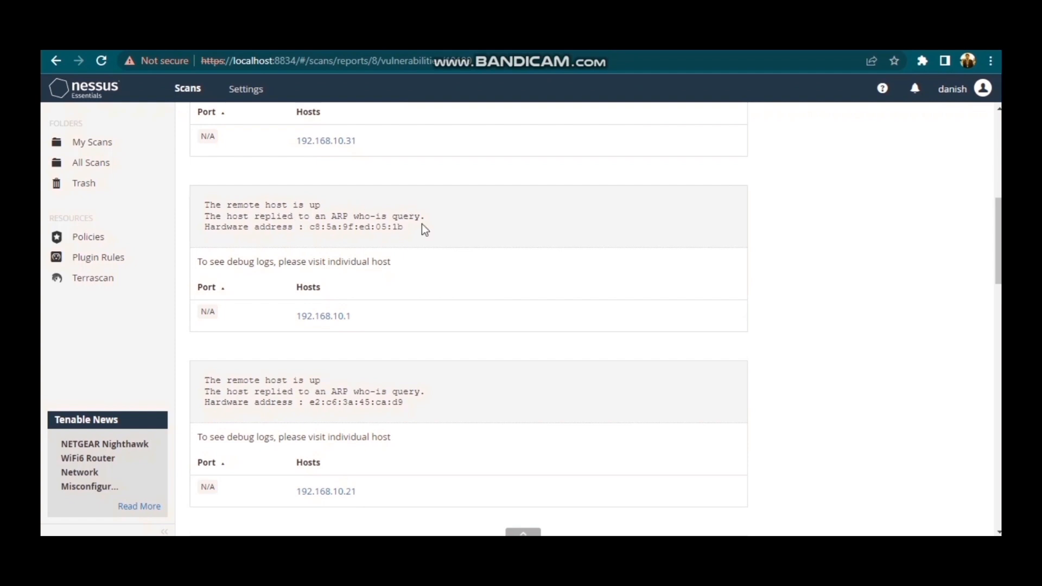
left_click_drag(421, 225, 216, 205)
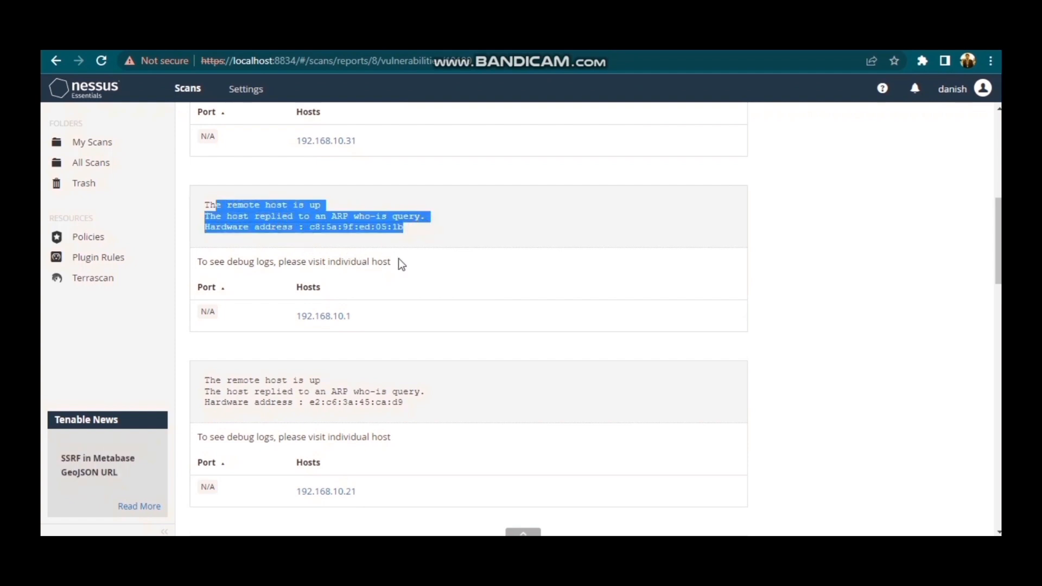
scroll(400, 264, "down", 6)
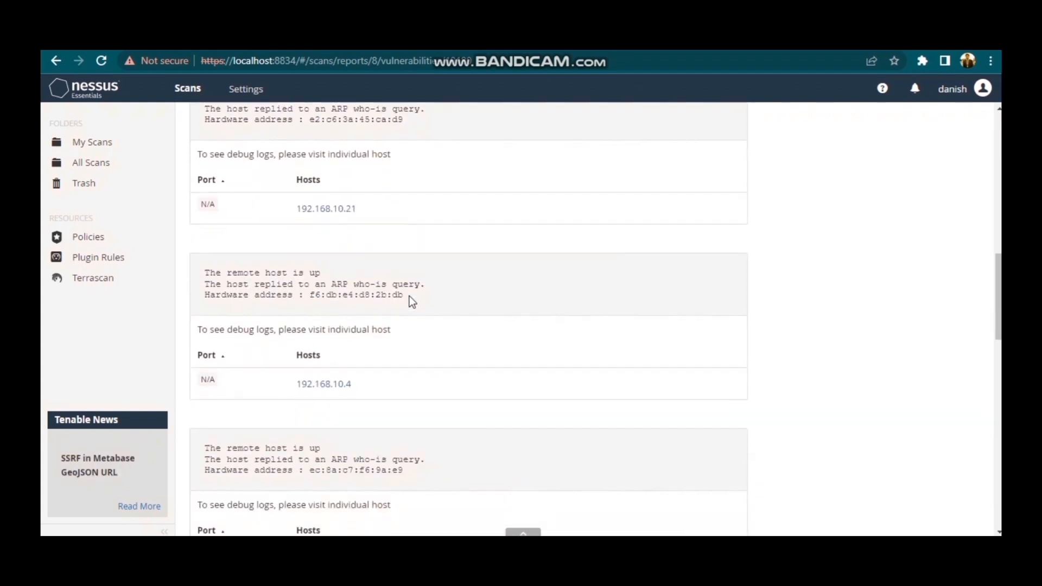
scroll(411, 298, "down", 8)
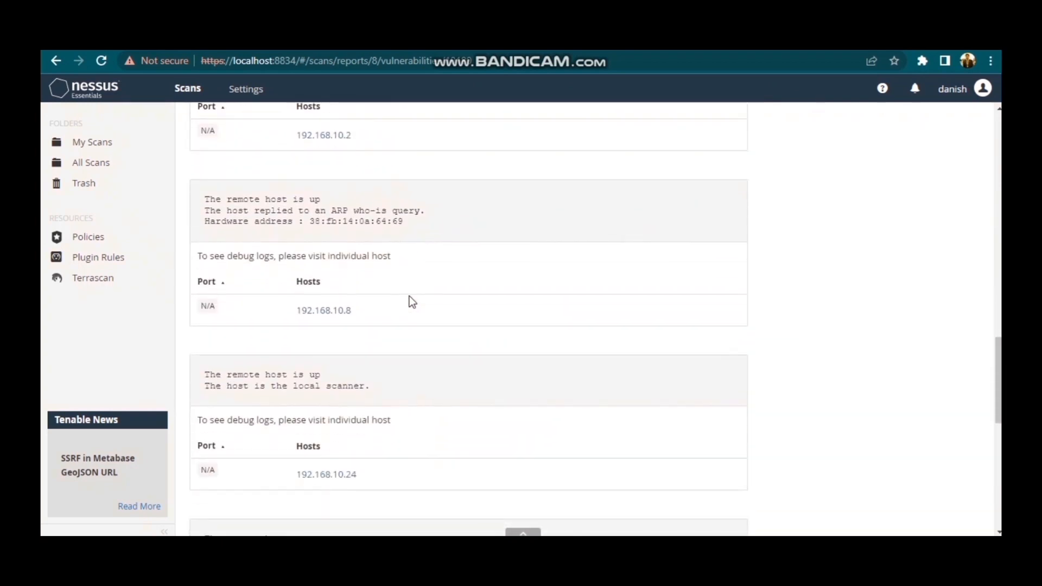
scroll(413, 302, "down", 4)
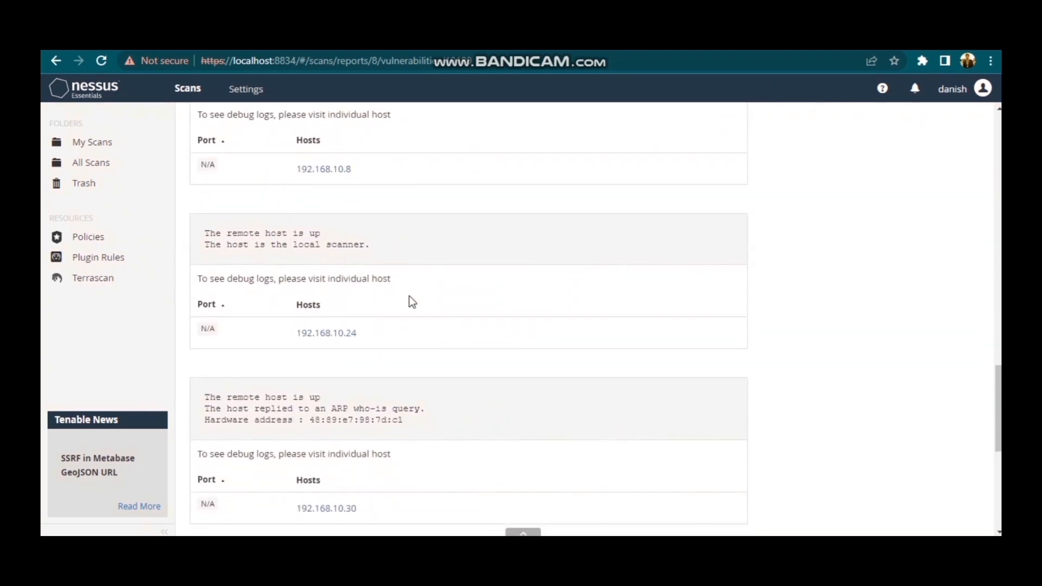
scroll(410, 297, "down", 4)
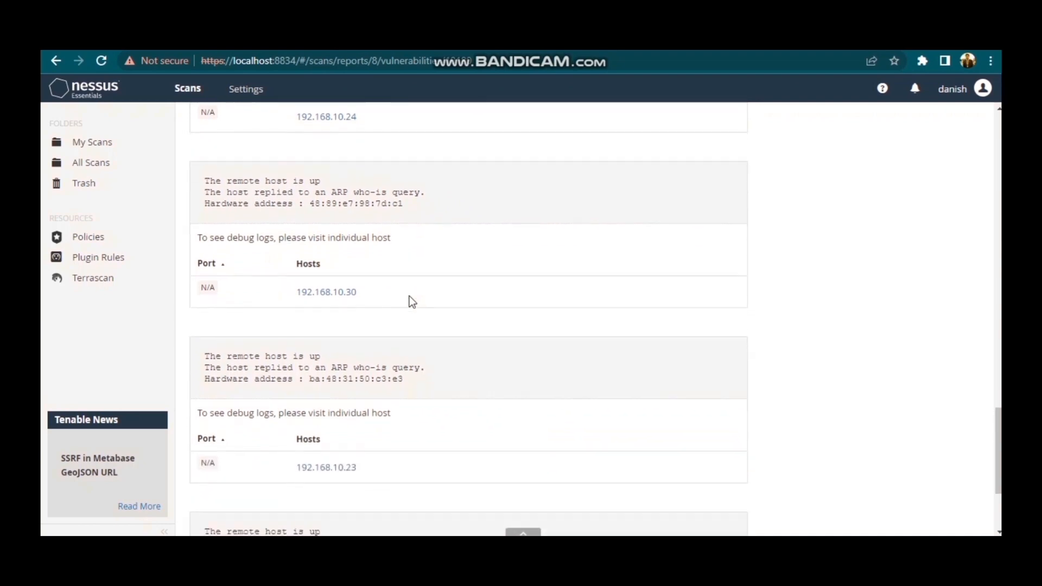
scroll(409, 295, "up", 16)
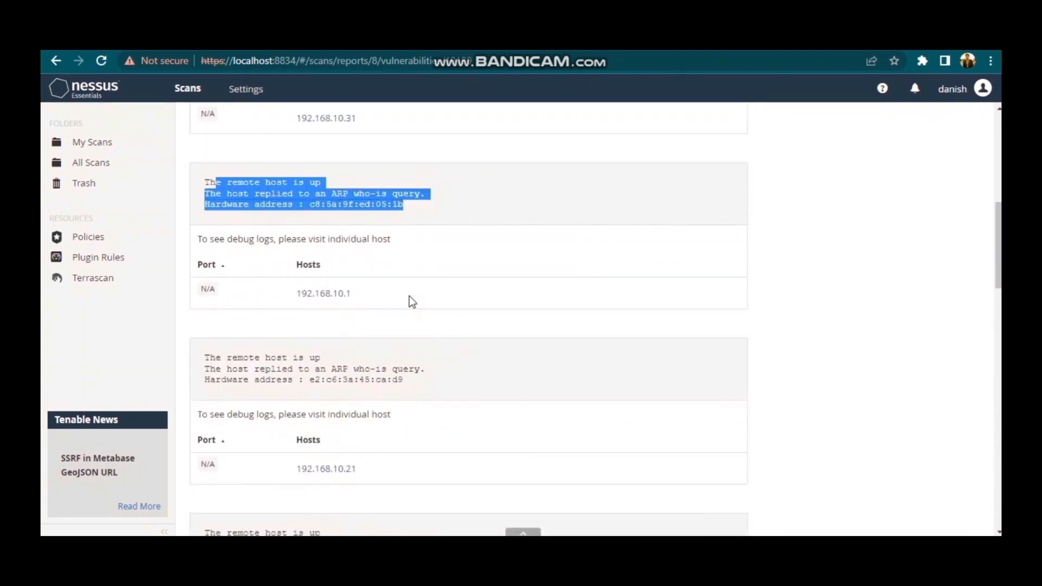
scroll(409, 295, "up", 3)
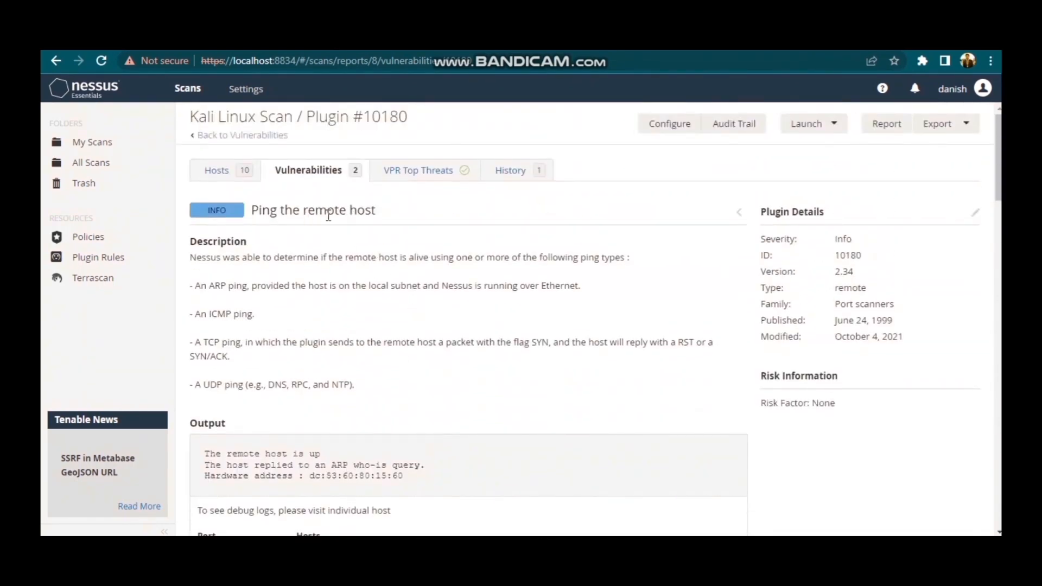
Reopen the Ping the remote host entry from the vulnerability list and recheck its description and output.
left_click(307, 172)
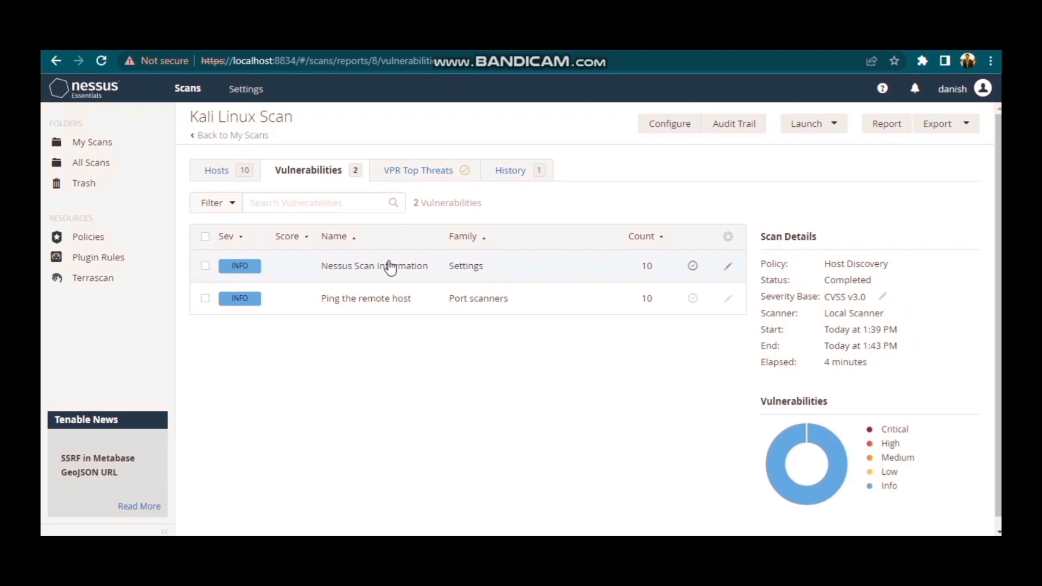
left_click(385, 302)
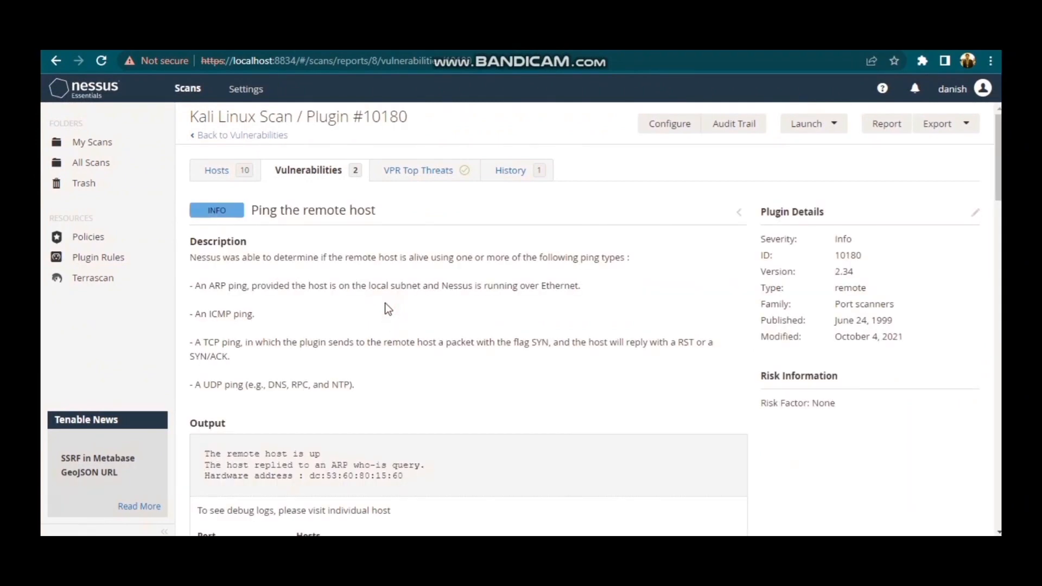
scroll(387, 307, "down", 5)
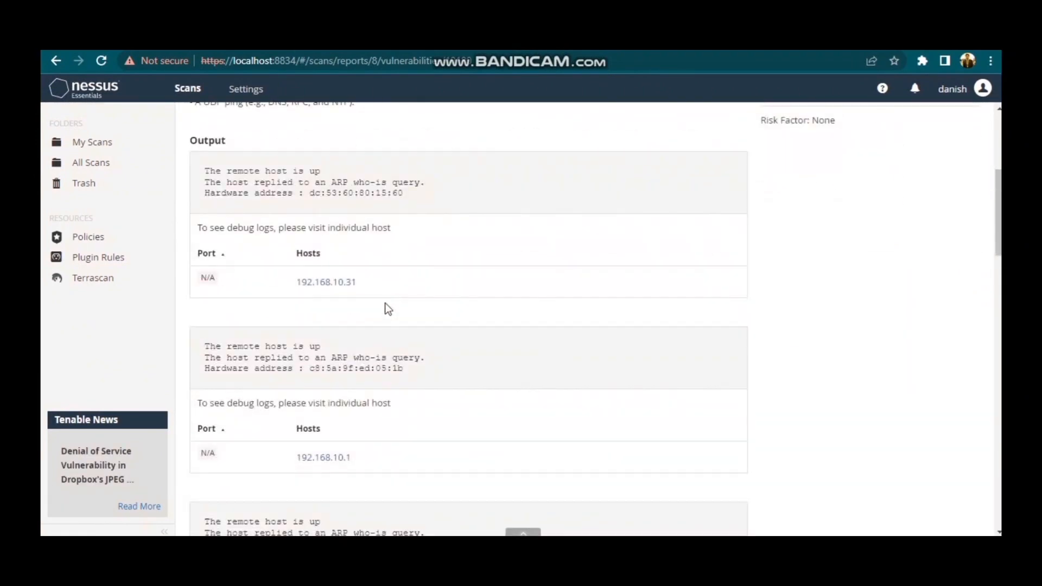
scroll(387, 307, "up", 5)
Open the Nessus Scan Information entry from the vulnerability list and examine its description and per-host output.
left_click(312, 170)
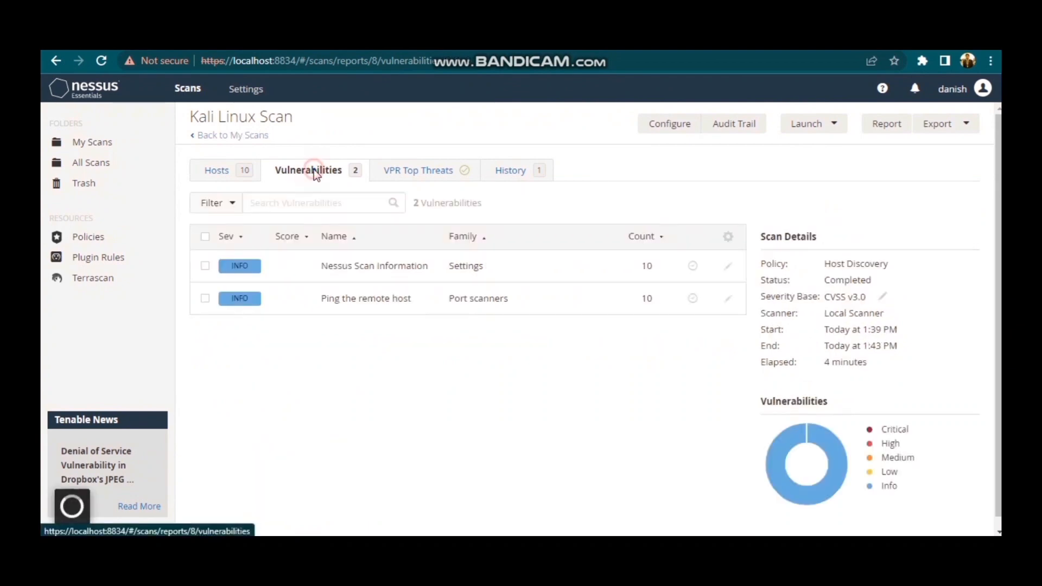
left_click(349, 263)
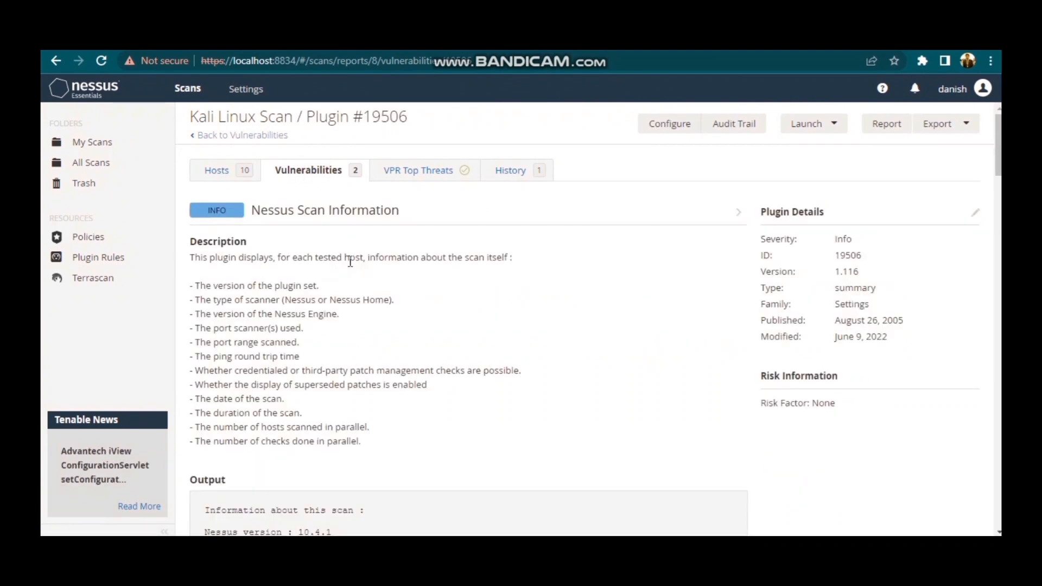
scroll(350, 261, "down", 3)
scroll(349, 262, "down", 4)
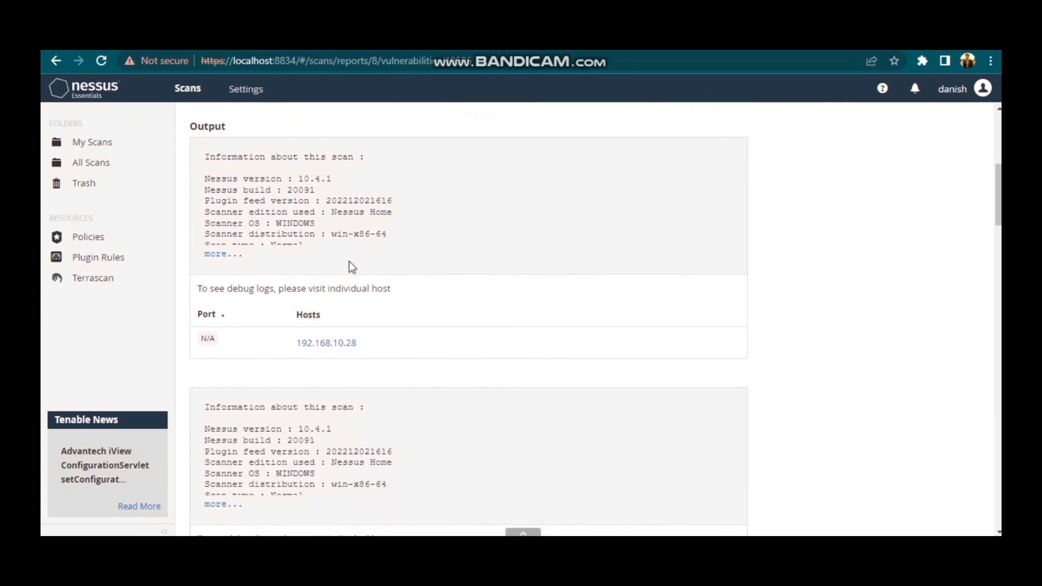
scroll(350, 262, "up", 3)
scroll(350, 262, "down", 3)
scroll(349, 262, "up", 5)
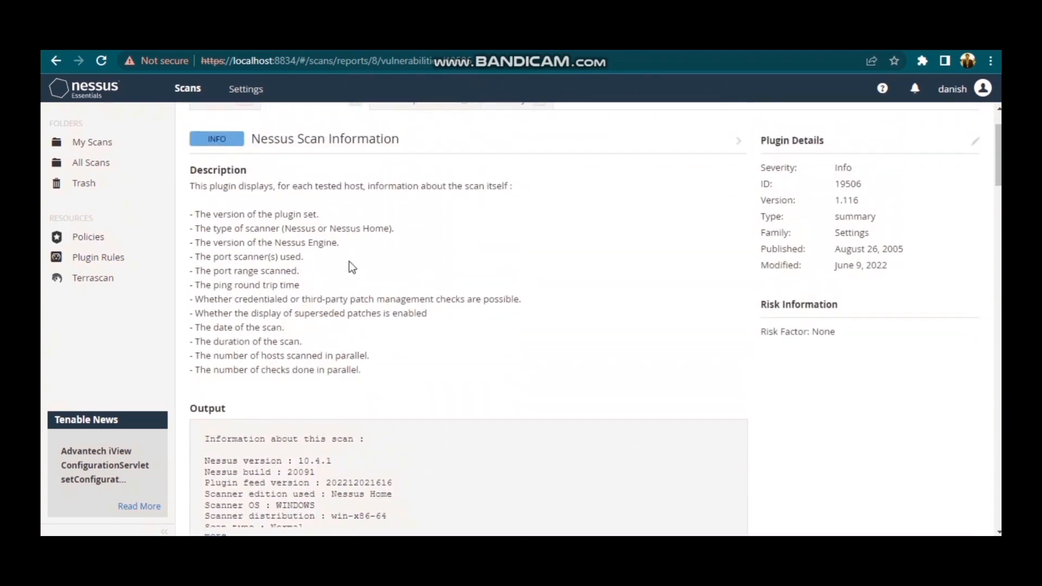
scroll(349, 261, "down", 8)
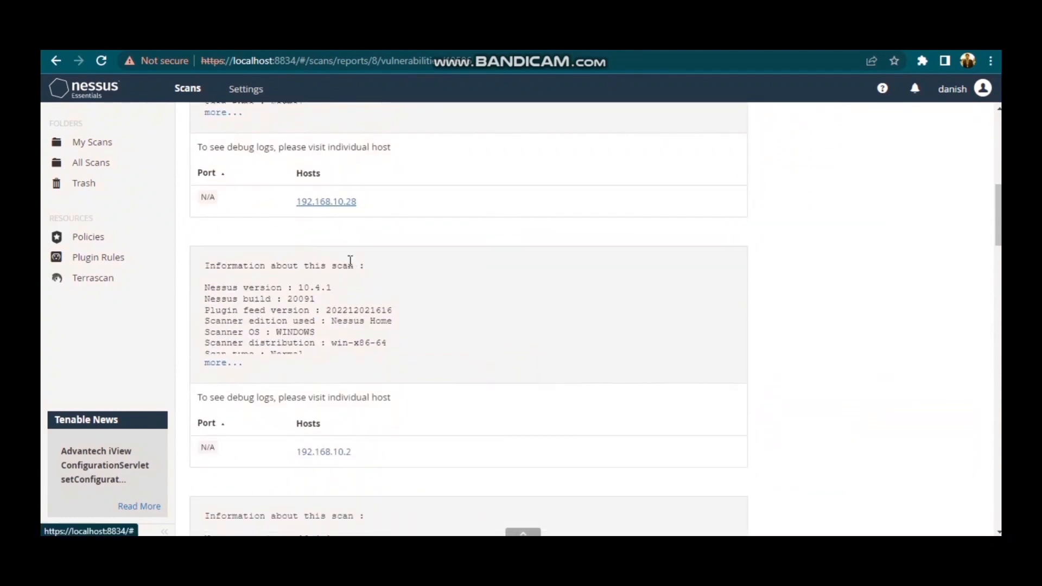
scroll(350, 261, "down", 5)
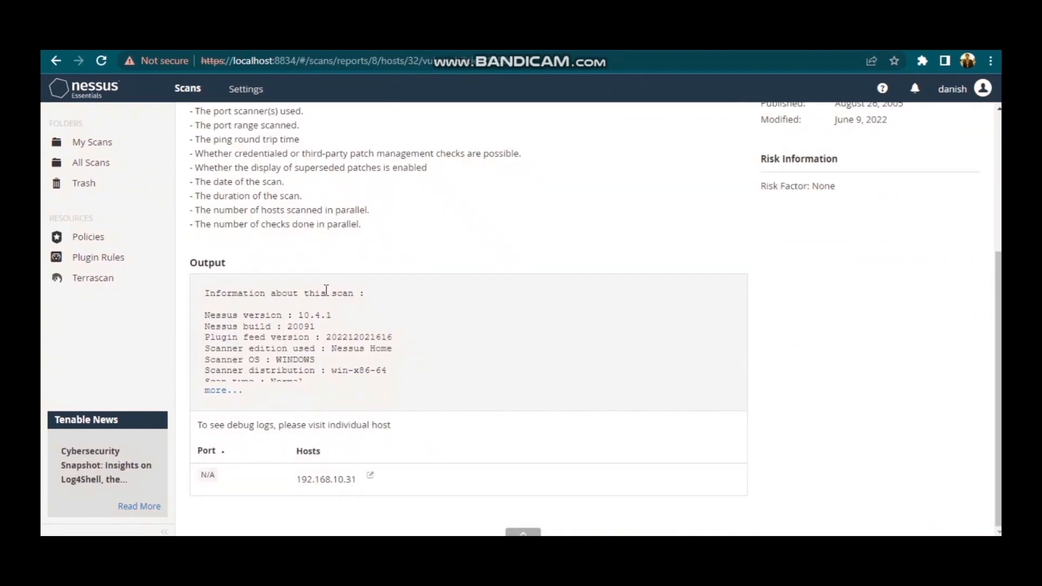
Expand the full Nessus Scan Information output and examine the scan name, scanner IP, settings and duration.
scroll(308, 443, "up", 1)
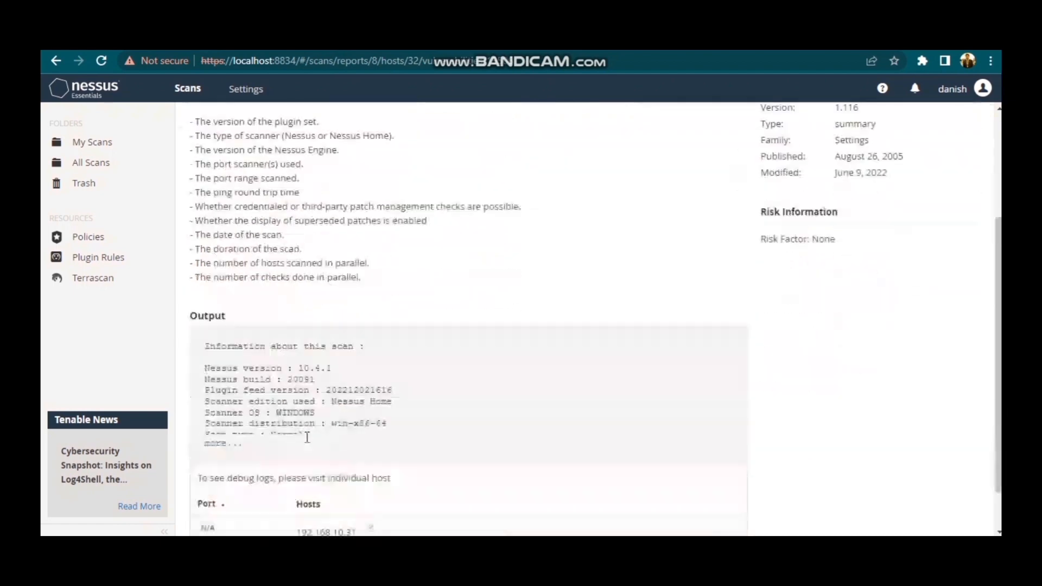
scroll(307, 437, "down", 1)
left_click(210, 391)
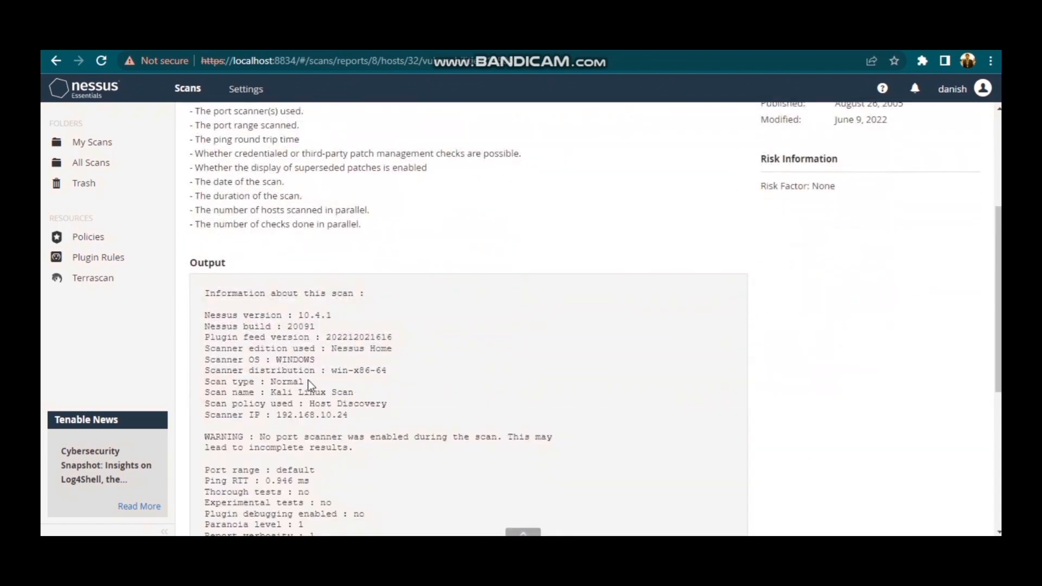
scroll(395, 374, "down", 4)
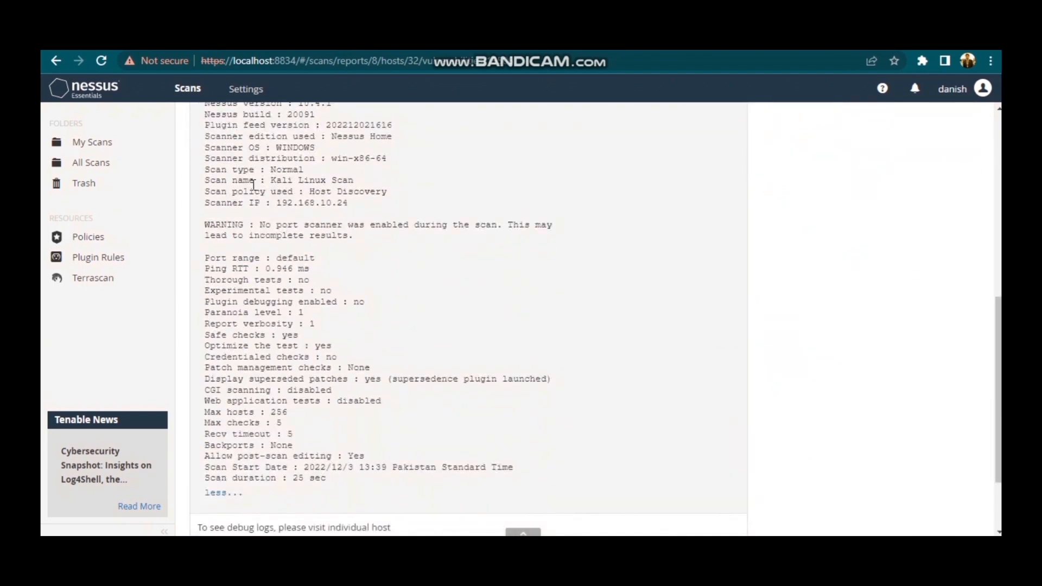
left_click_drag(255, 180, 370, 182)
scroll(369, 181, "up", 1)
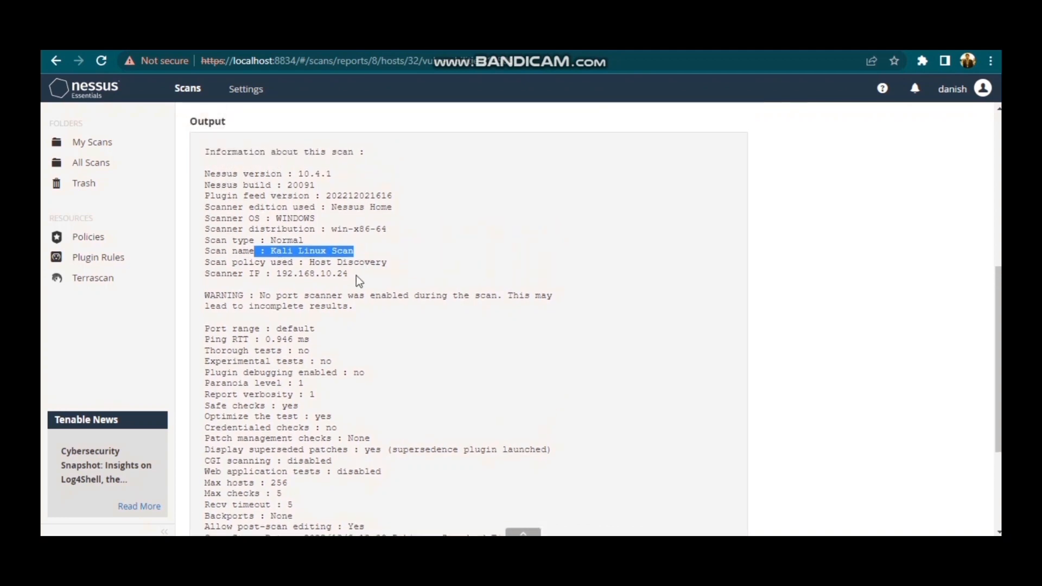
scroll(358, 280, "up", 1)
left_click_drag(358, 276, 196, 275)
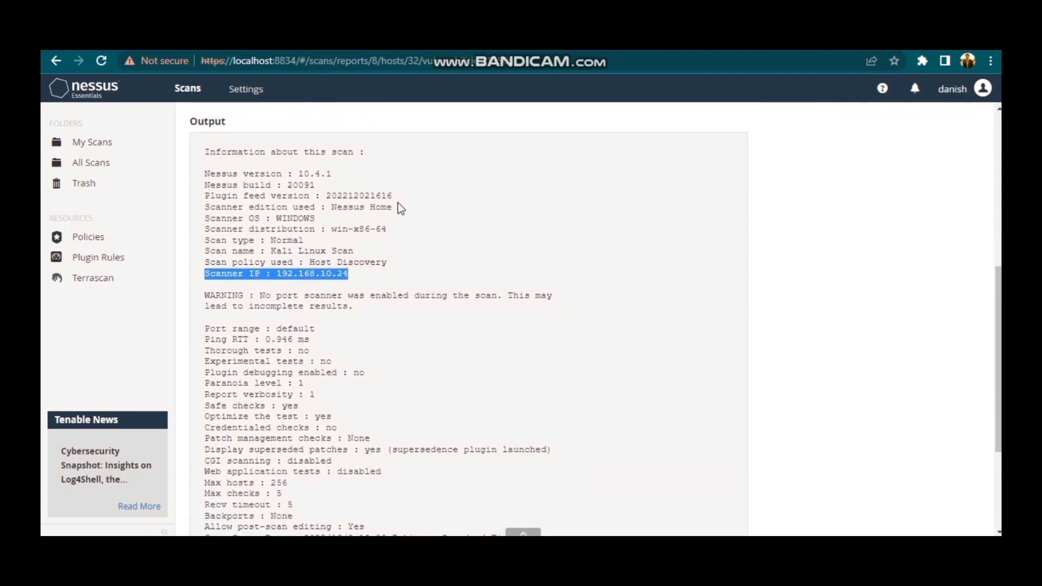
scroll(373, 243, "down", 3)
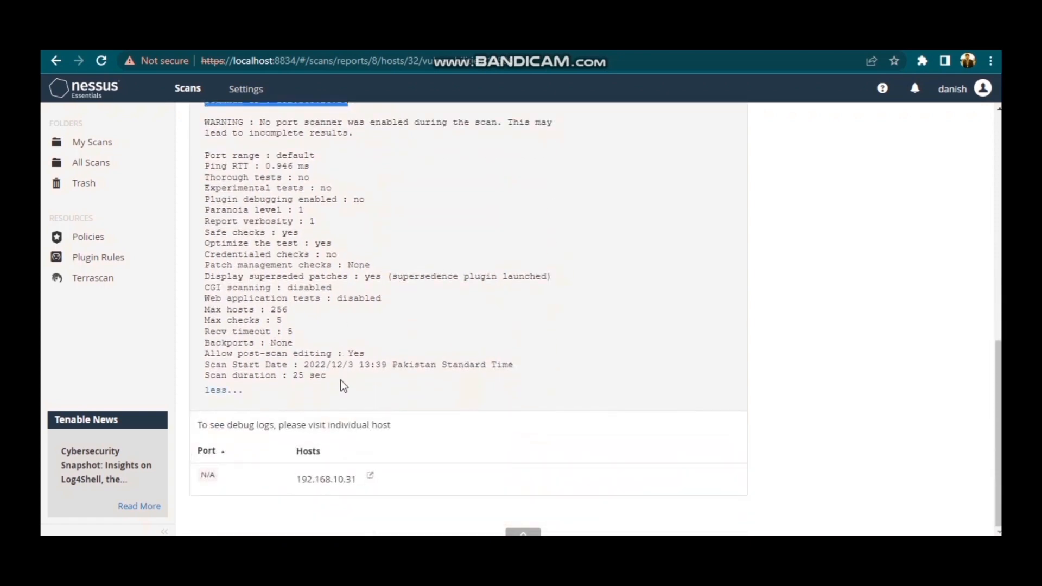
scroll(341, 380, "up", 6)
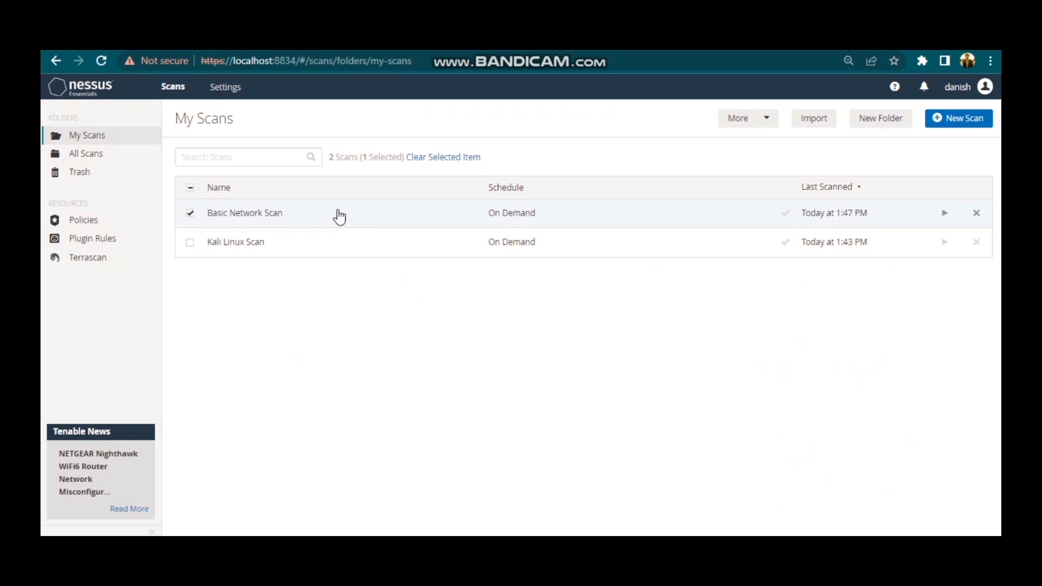
In the Basic Network Scan results for host 192.168.10.31, open the Apache Solr Log4Shell Direct Check finding and examine its description, solution and output.
left_click(339, 216)
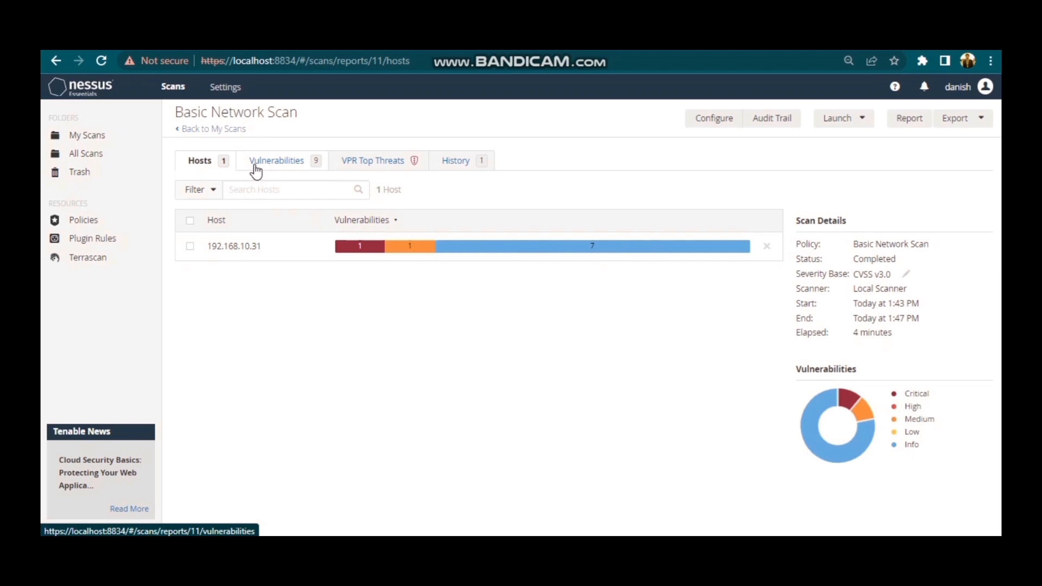
left_click(281, 247)
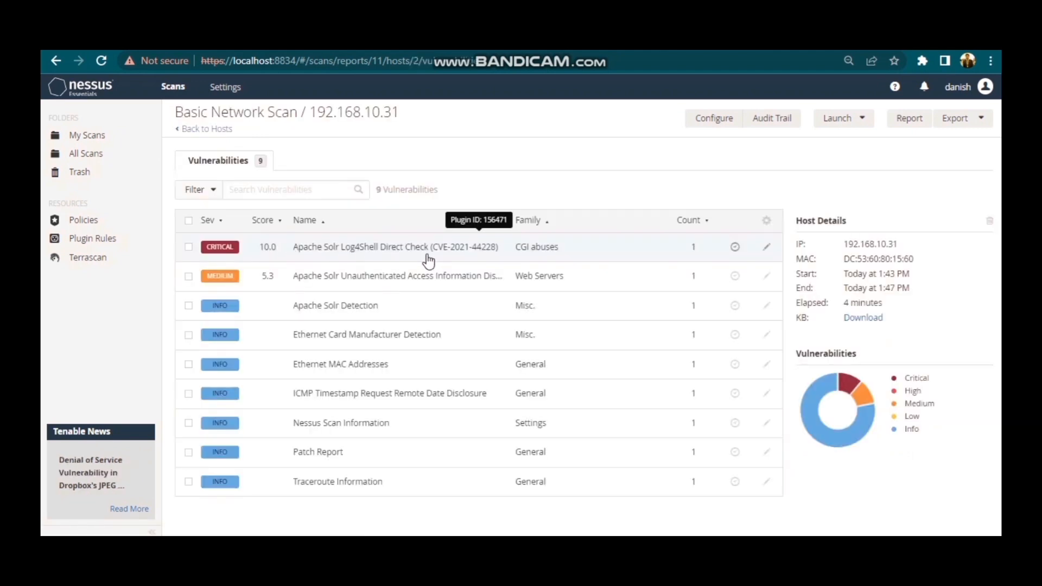
left_click(348, 253)
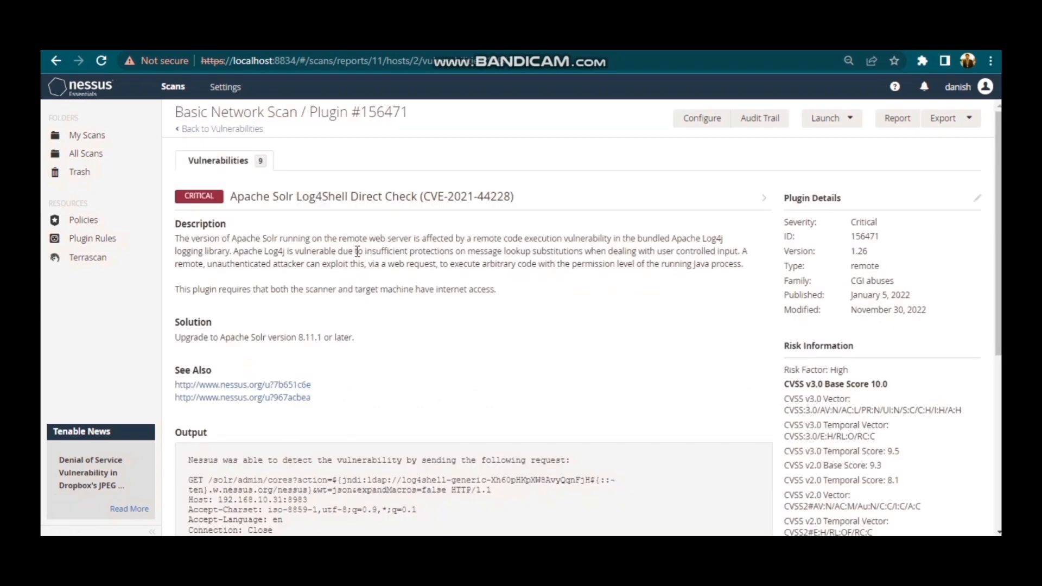
scroll(358, 252, "down", 4)
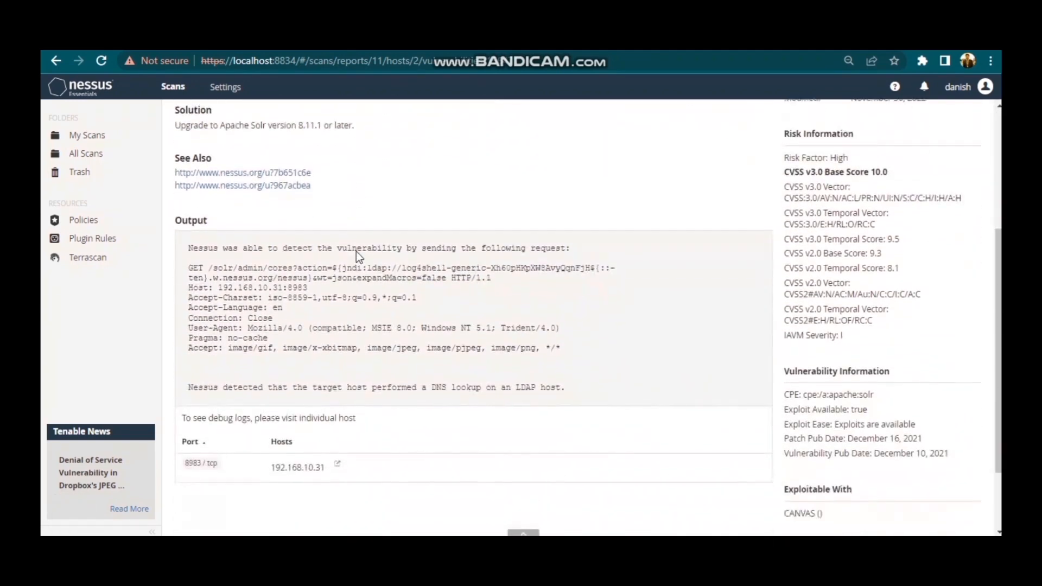
scroll(357, 253, "down", 1)
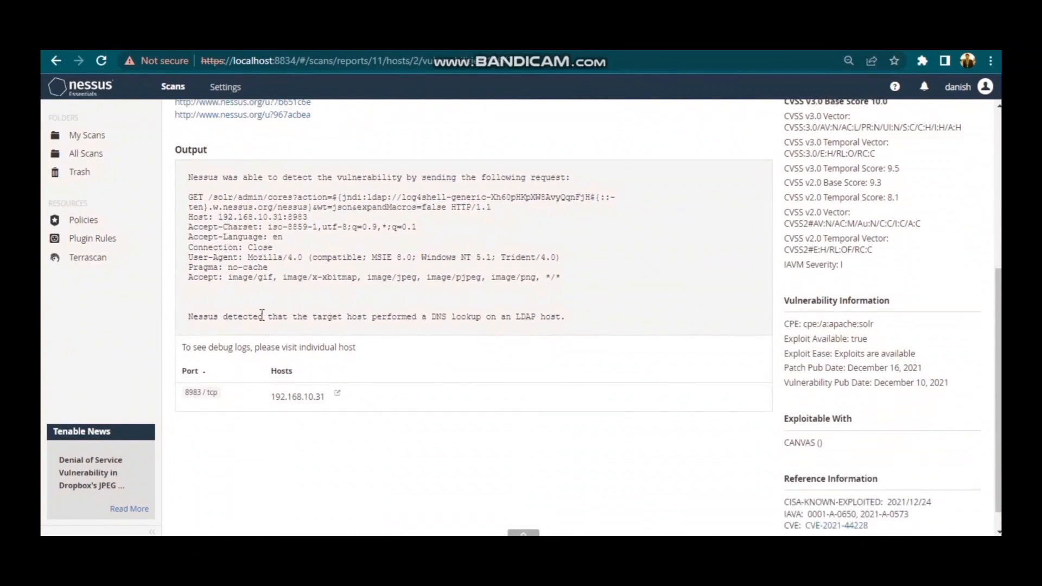
left_click_drag(188, 317, 604, 319)
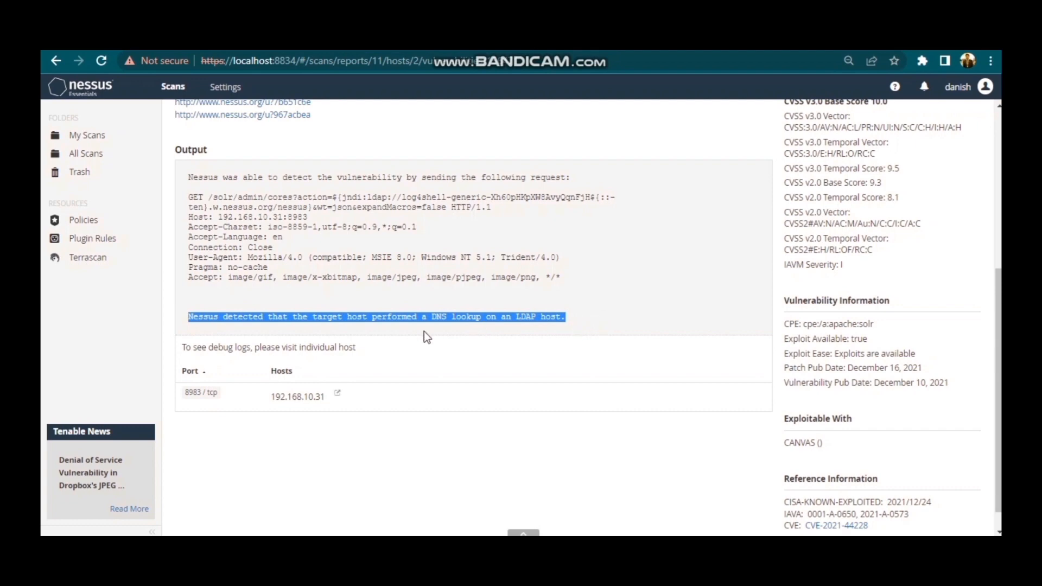
scroll(362, 336, "up", 4)
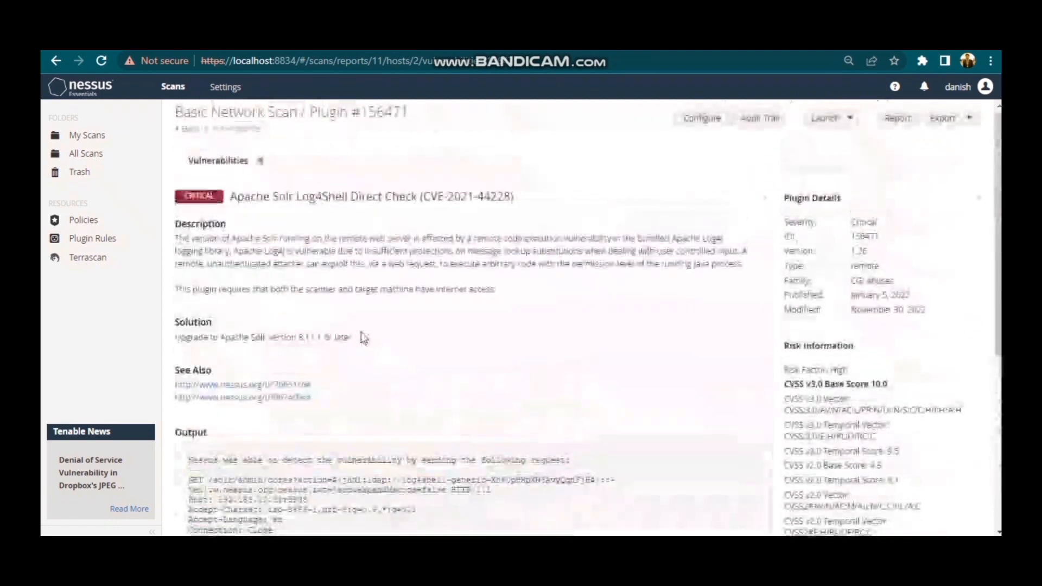
left_click(224, 130)
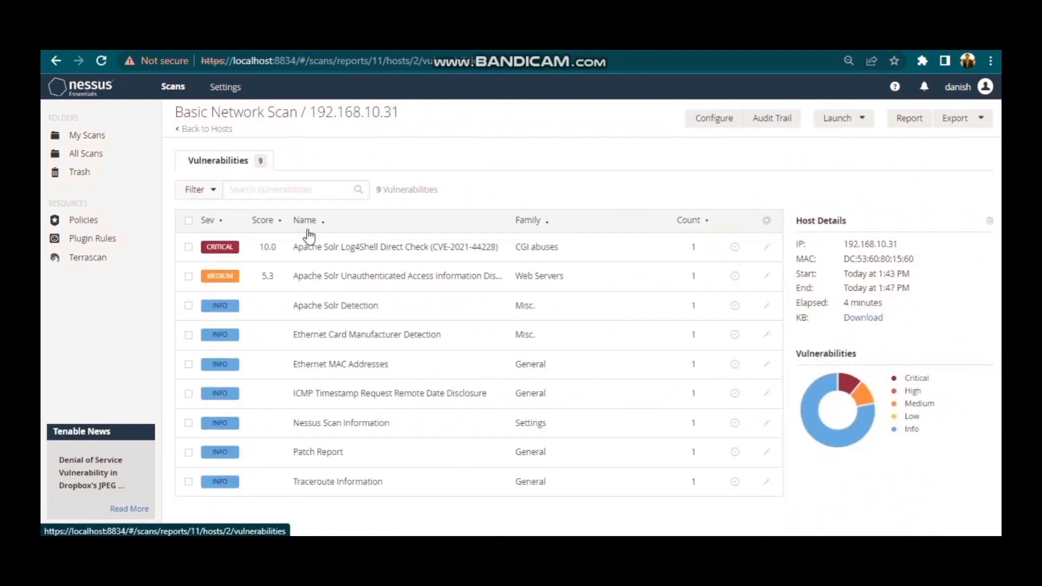
Open the Apache Solr Unauthenticated Access Information Disclosure and Apache Solr Detection findings in turn and examine their descriptions and outputs.
left_click(391, 286)
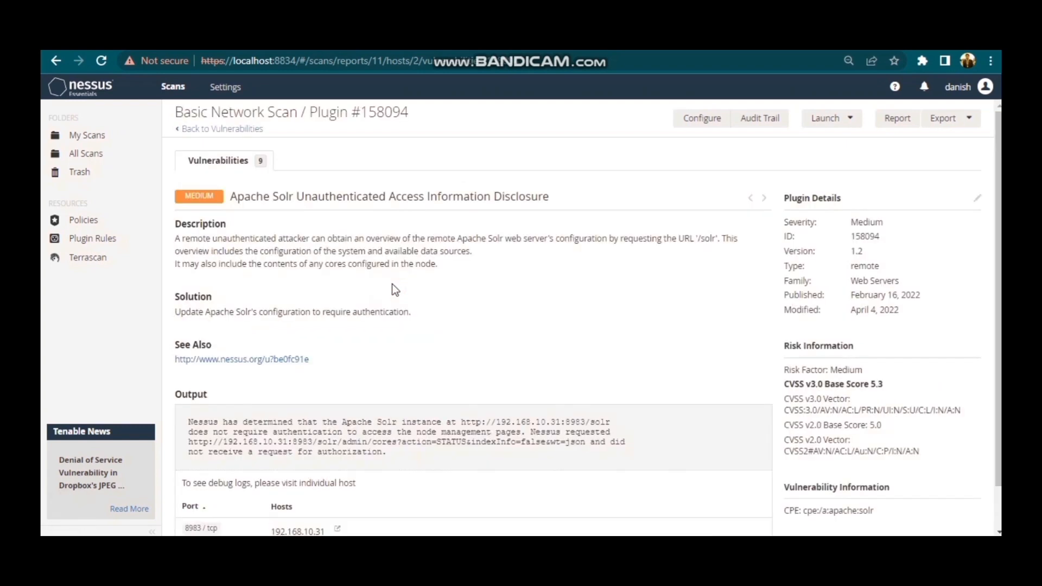
scroll(395, 289, "down", 1)
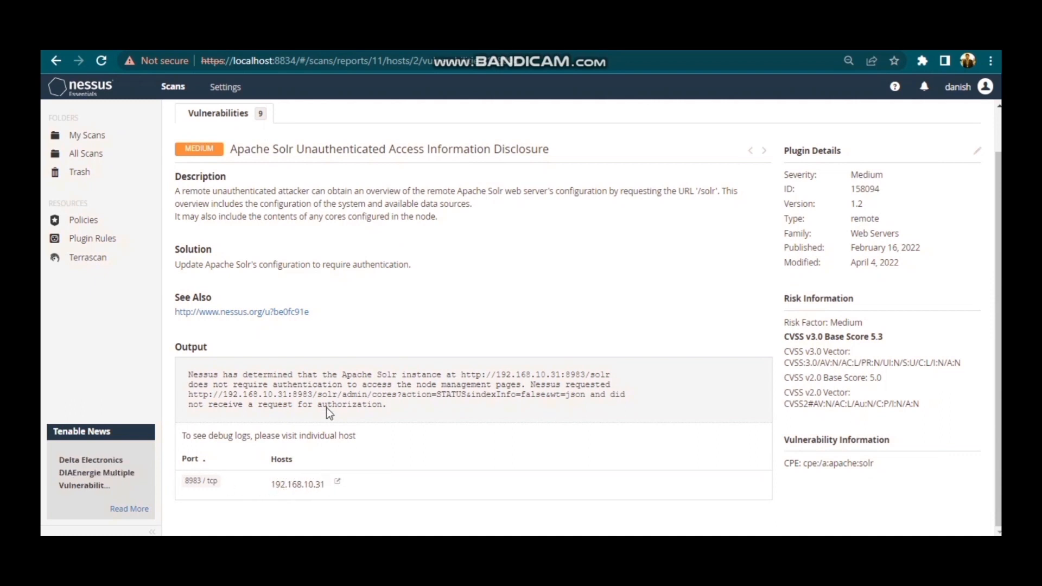
scroll(330, 366, "up", 1)
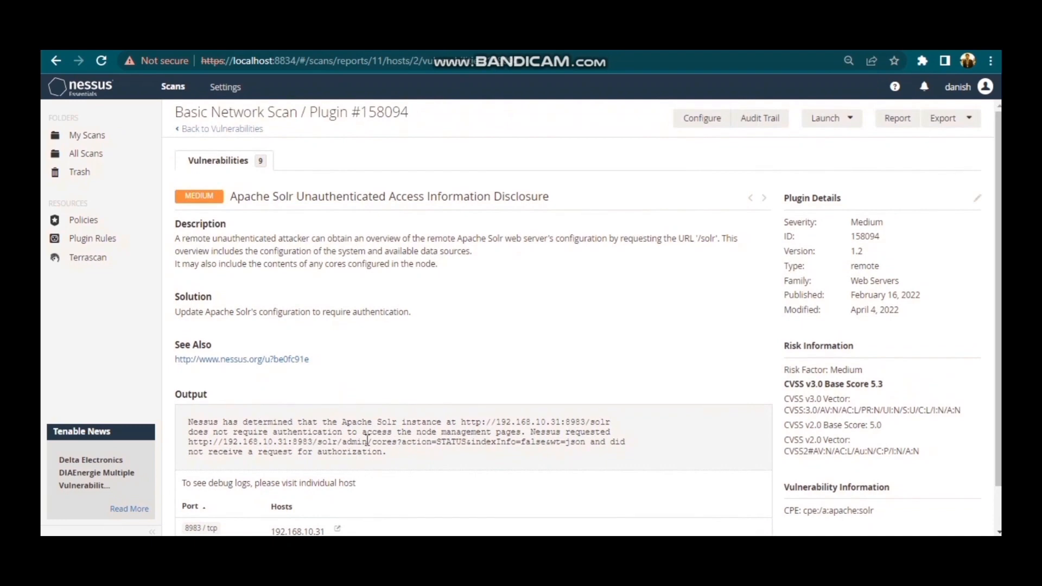
left_click(225, 129)
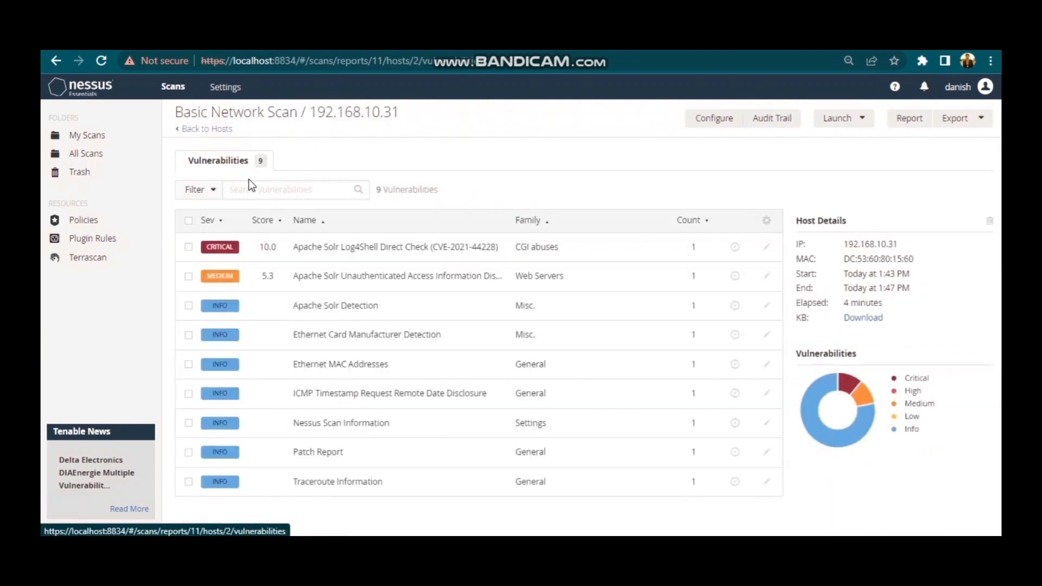
left_click(399, 309)
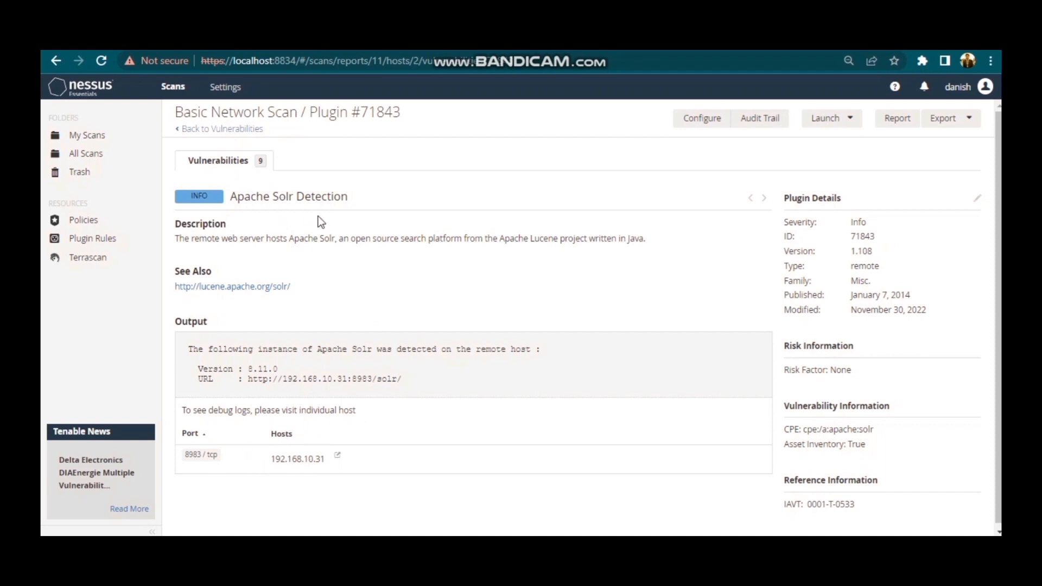
left_click(220, 129)
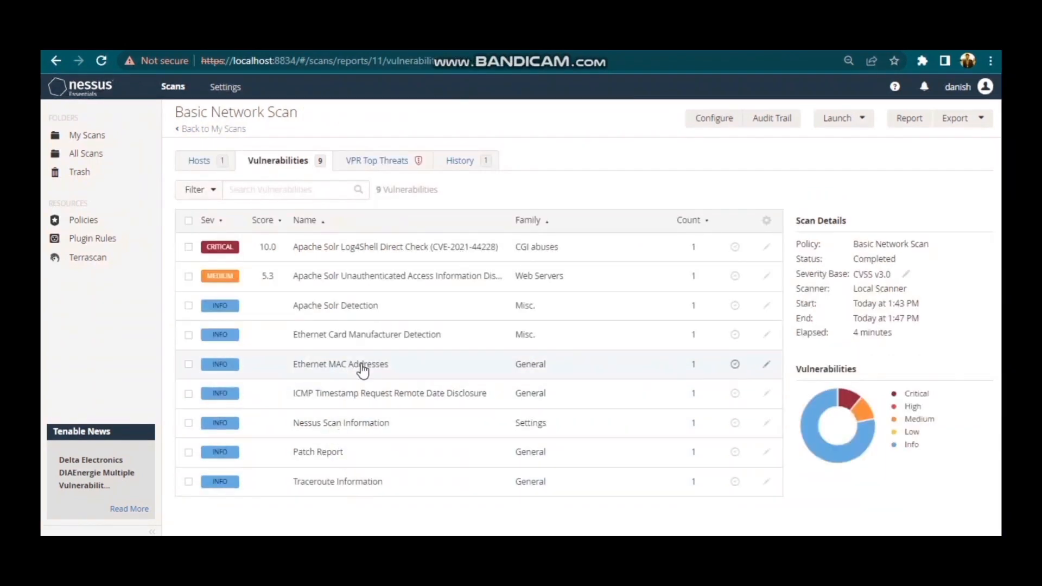
View the scan's VPR Top Threats and read through the priority rating, solution and risk information of the Apache Solr Log4Shell Direct Check.
left_click(361, 163)
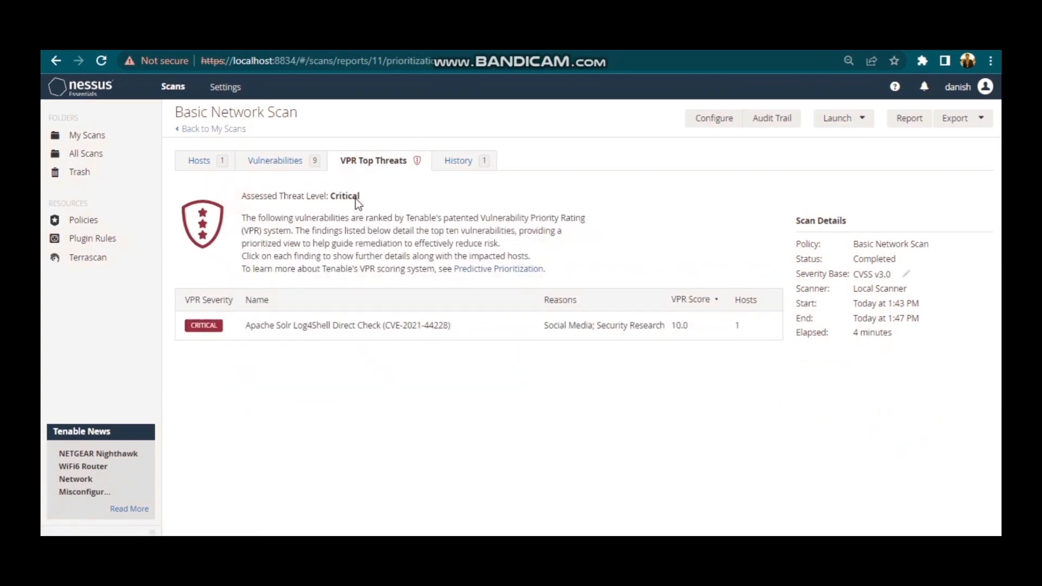
left_click(371, 325)
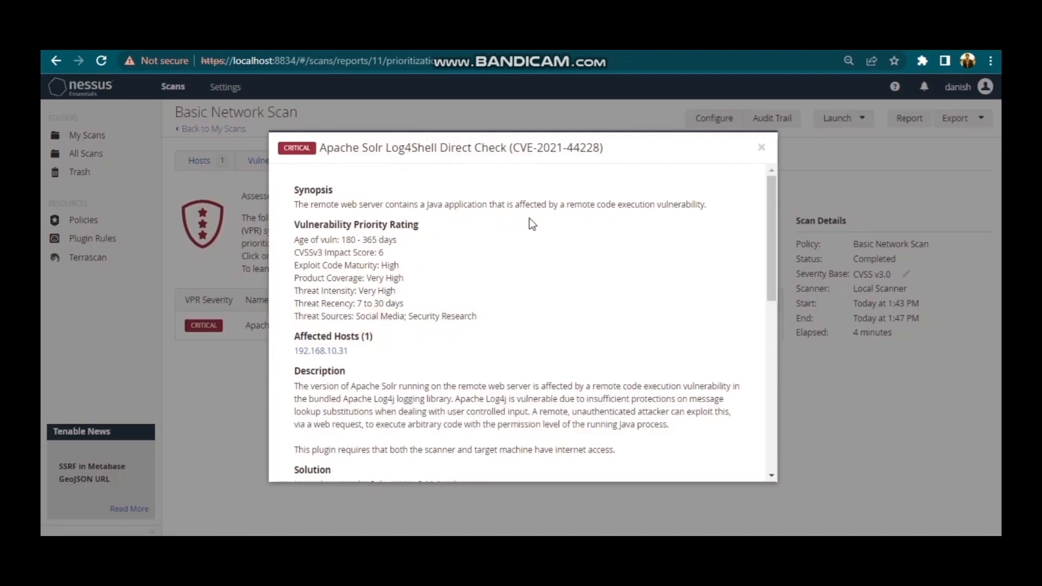
scroll(529, 218, "down", 1)
scroll(529, 218, "down", 2)
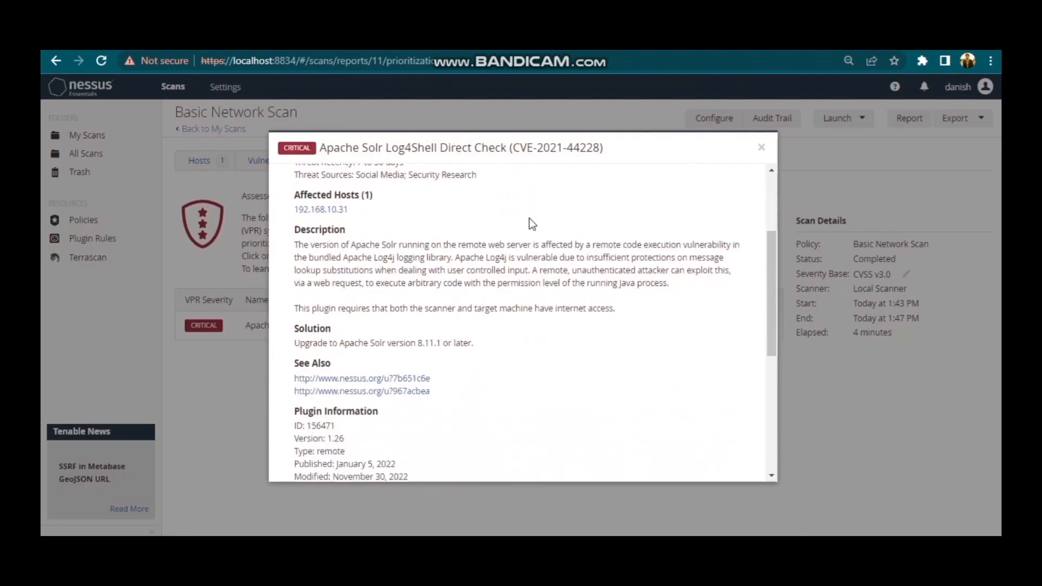
scroll(531, 222, "down", 1)
scroll(529, 218, "down", 1)
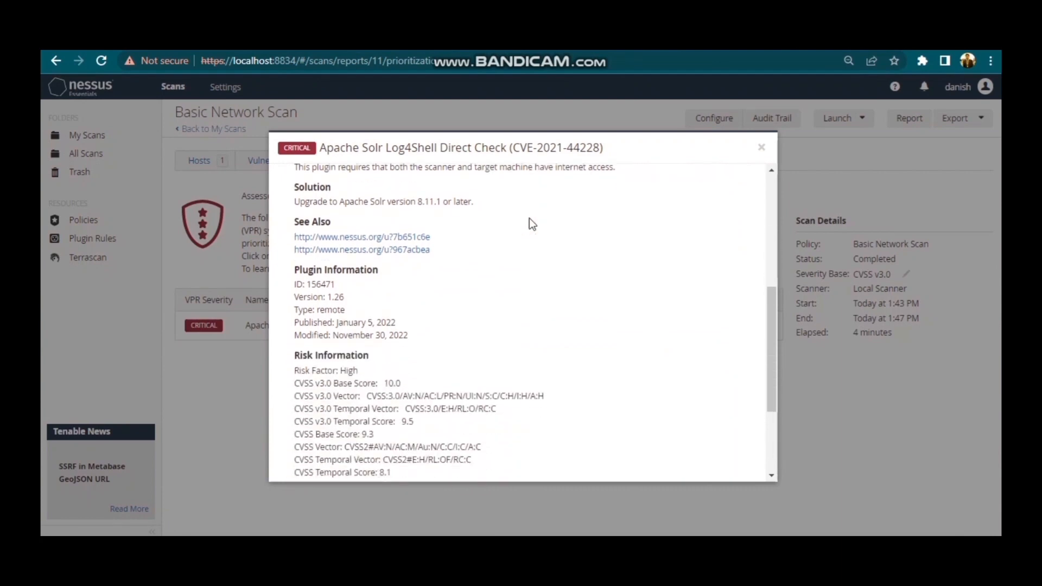
scroll(529, 218, "down", 2)
scroll(529, 218, "up", 5)
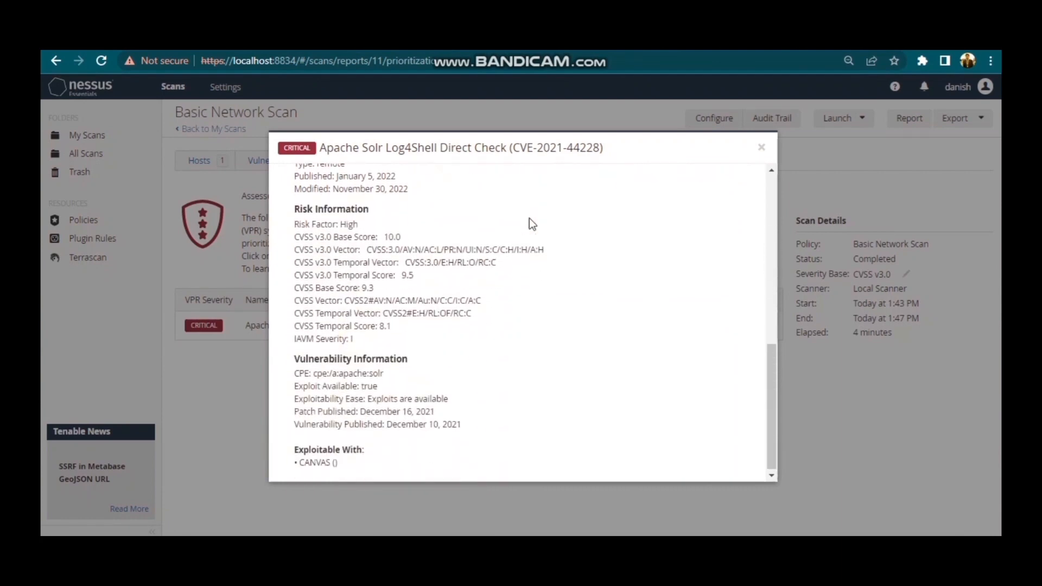
scroll(530, 224, "up", 1)
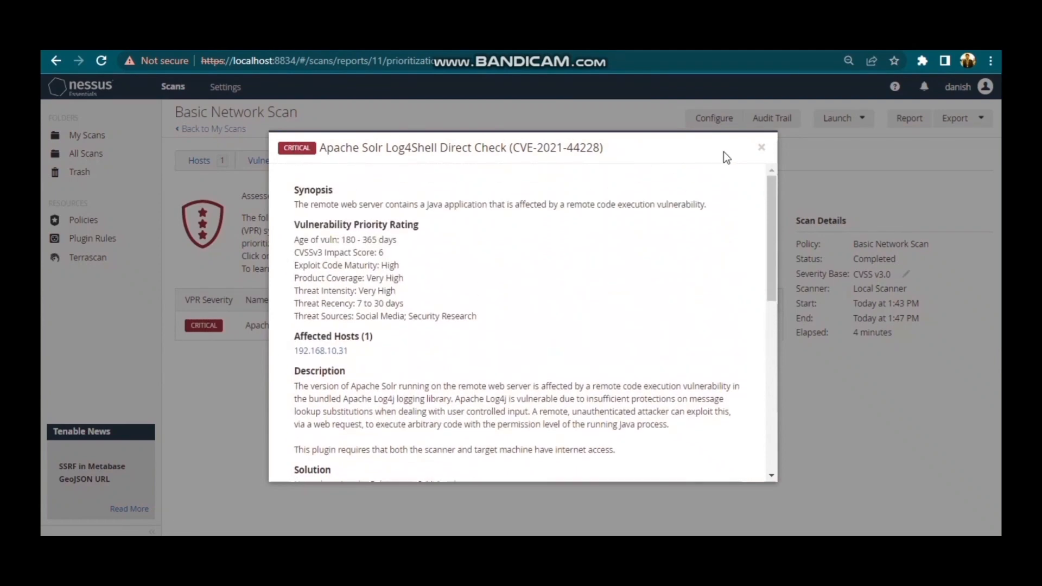
left_click(761, 147)
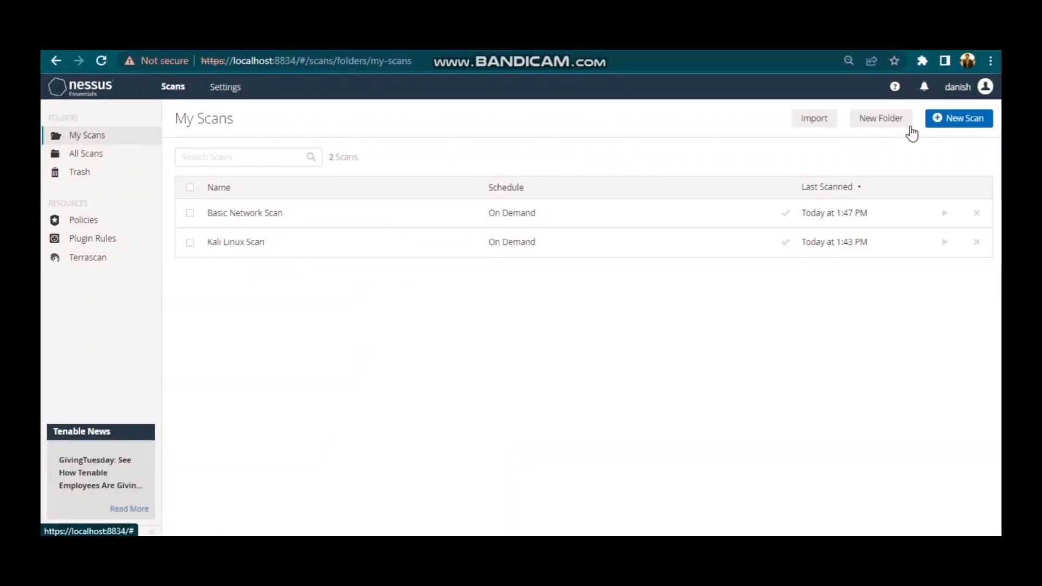
Create a new scan from the Malware Scan template, with Malware Scan as name and description and 192.168.10.0/24 as target.
left_click(939, 125)
scroll(559, 297, "down", 2)
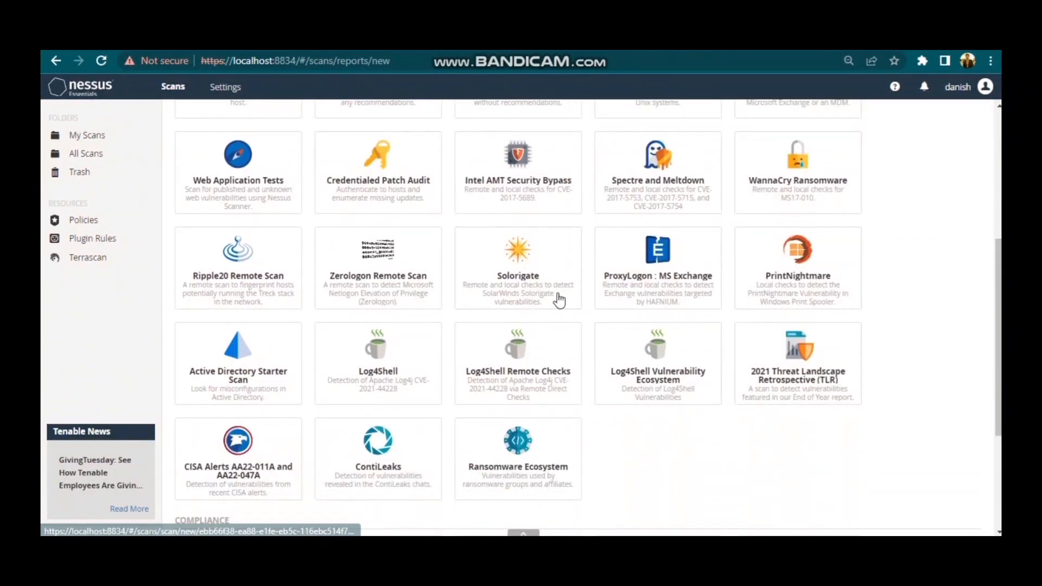
scroll(558, 293, "down", 1)
scroll(559, 298, "down", 1)
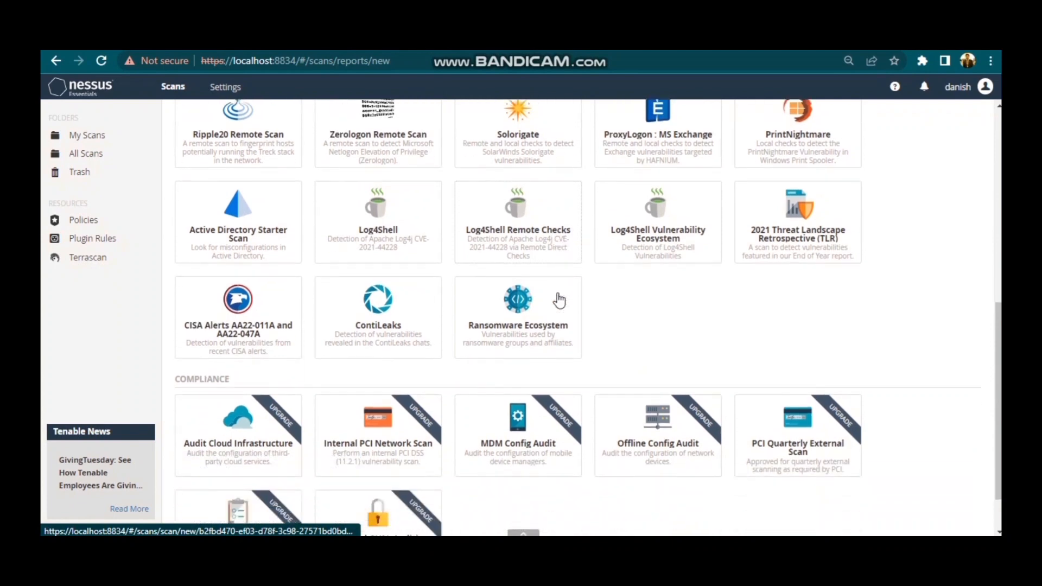
scroll(559, 299, "up", 1)
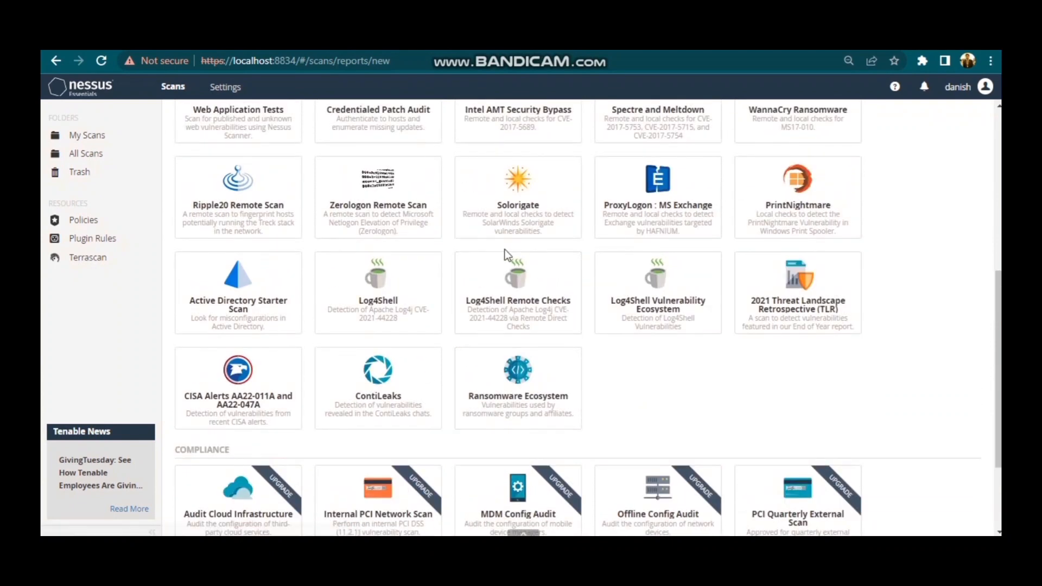
scroll(504, 250, "up", 5)
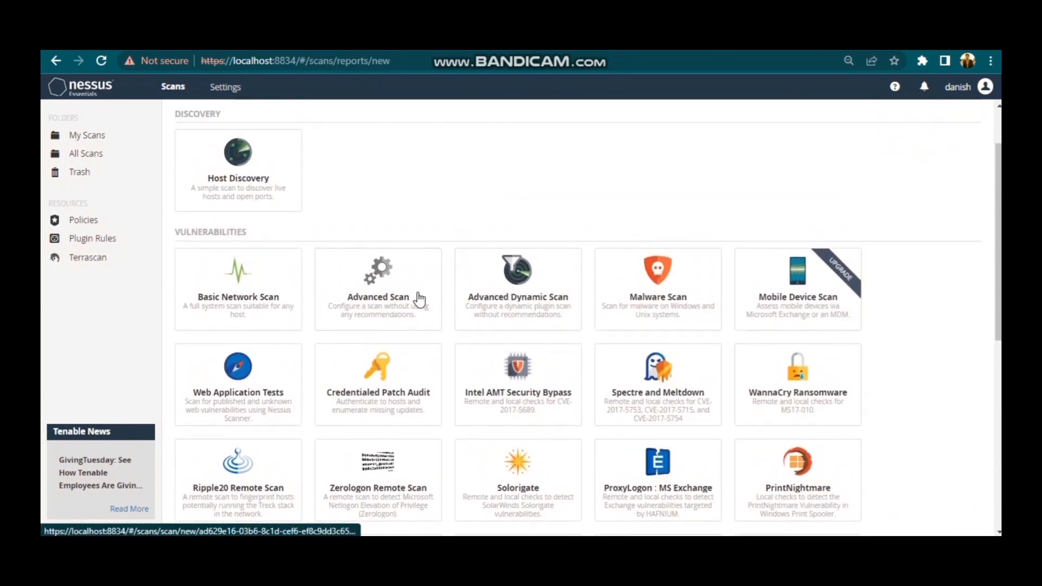
left_click(651, 283)
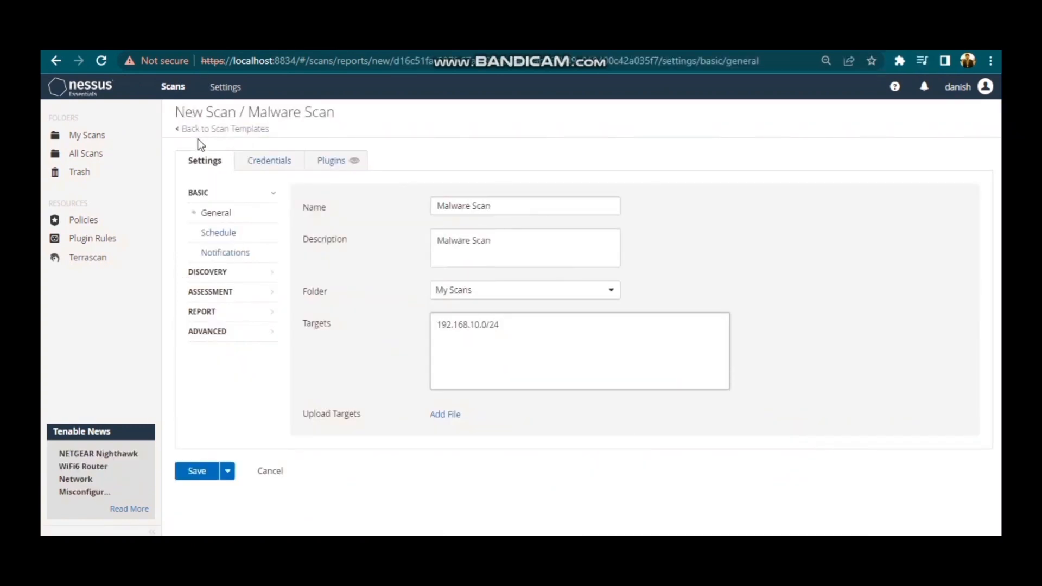
Fill in the Windows host credentials with password authentication, account username and password, check the global credential settings, and save the scan.
left_click(291, 168)
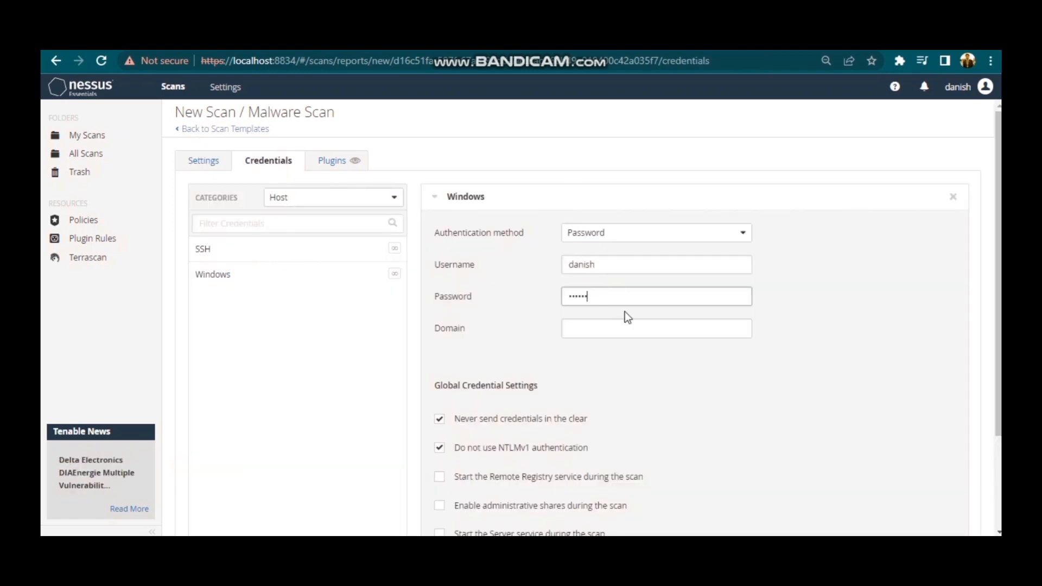
scroll(513, 337, "down", 2)
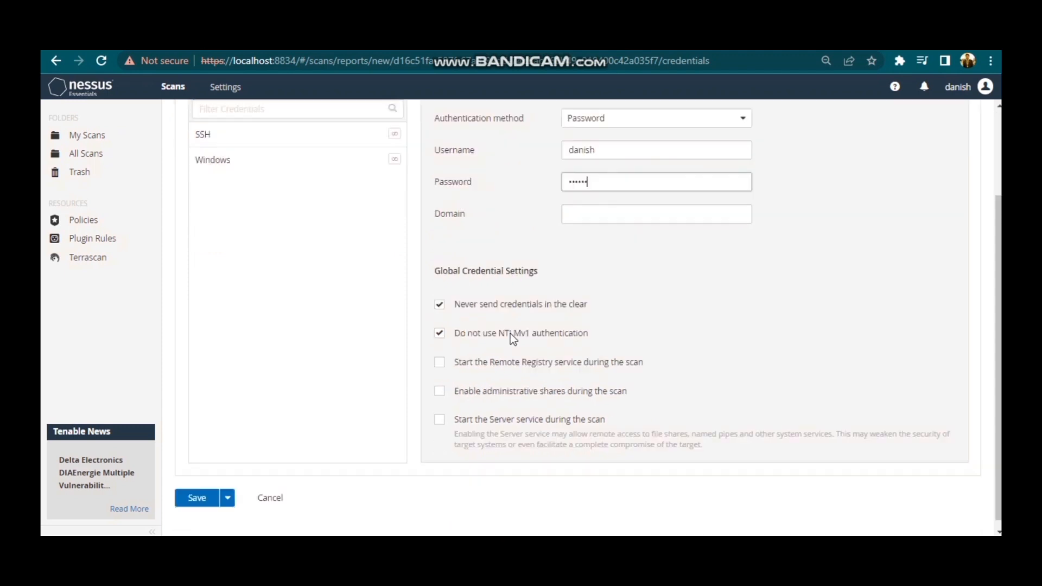
left_click(207, 500)
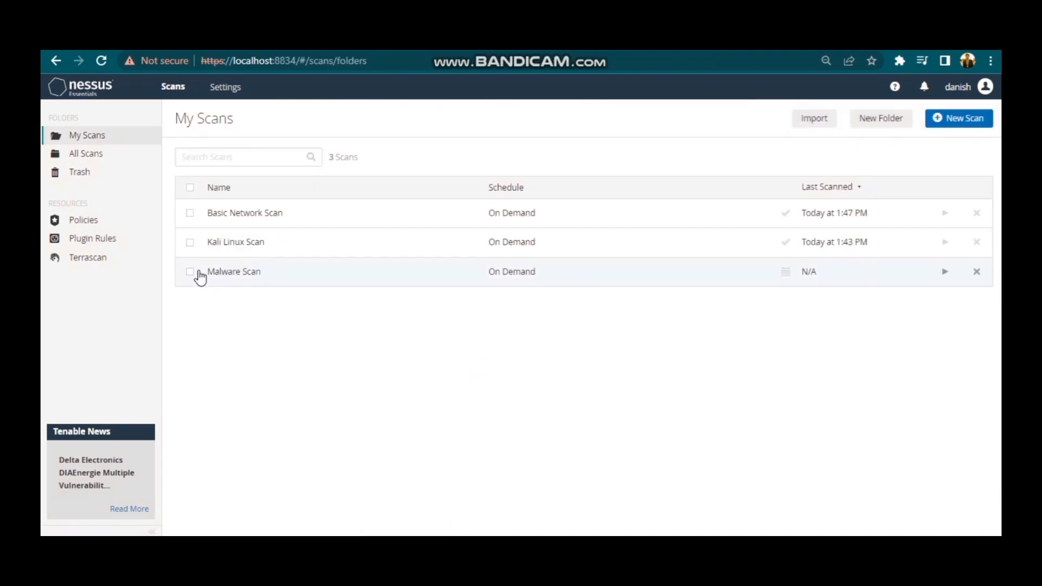
Launch the Malware Scan from My Scans and open its results.
left_click(191, 272)
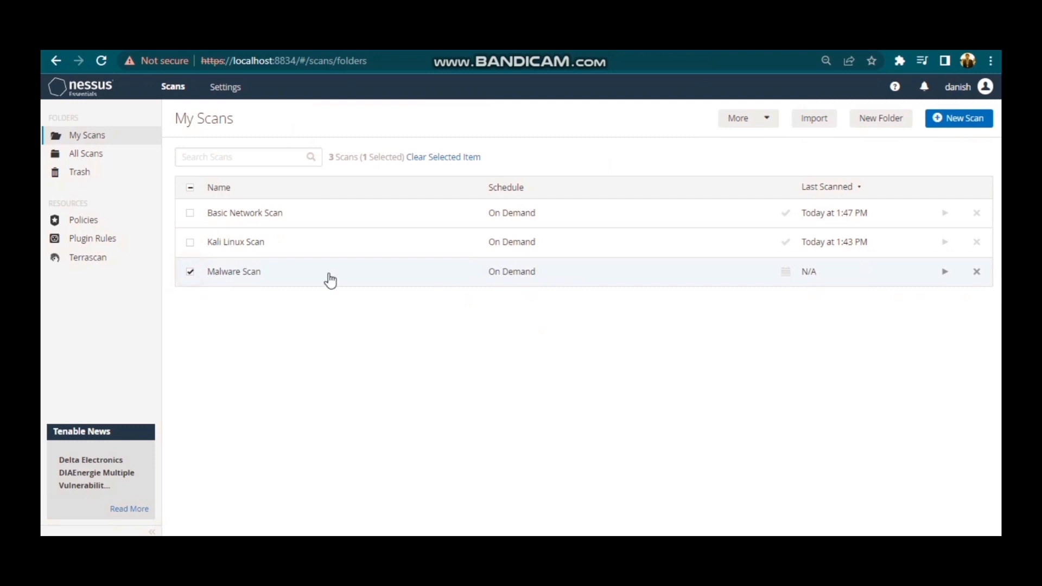
left_click(943, 275)
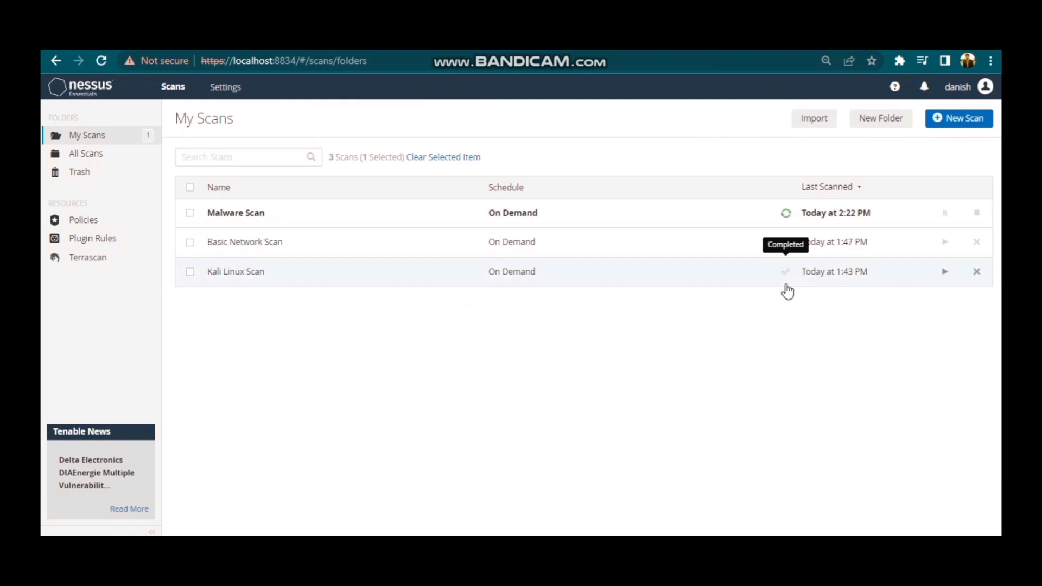
left_click(477, 214)
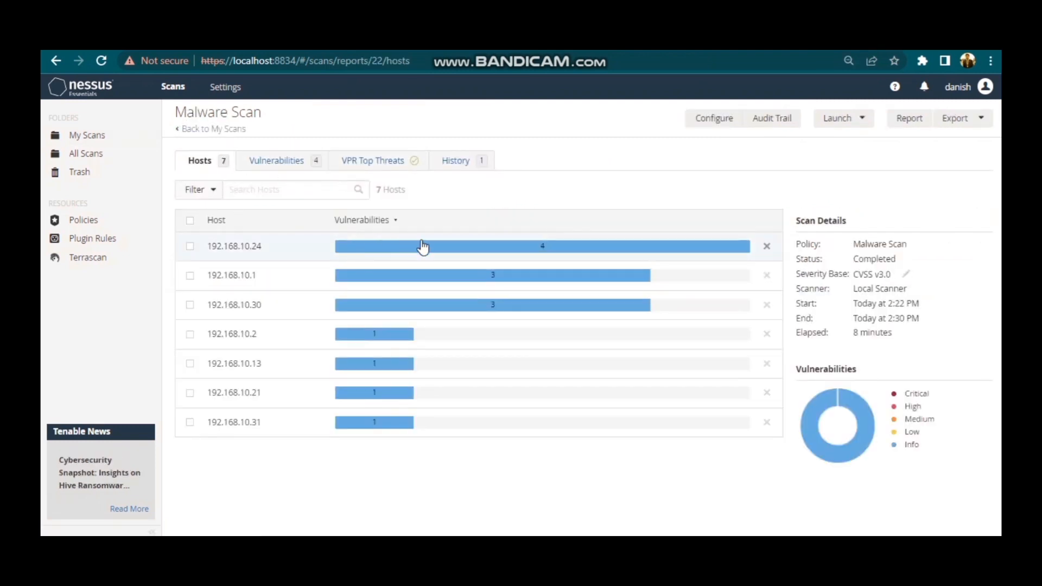
Review the Malware Scan's hosts and vulnerabilities, and examine the description and output of the Nessus Scan Information finding.
mouse_move(436, 246)
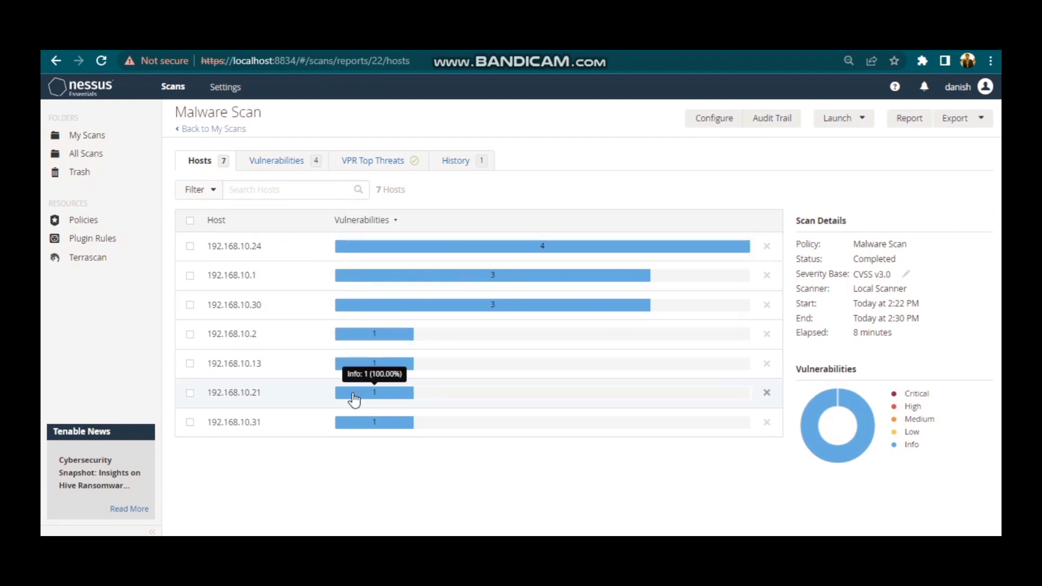
left_click(277, 170)
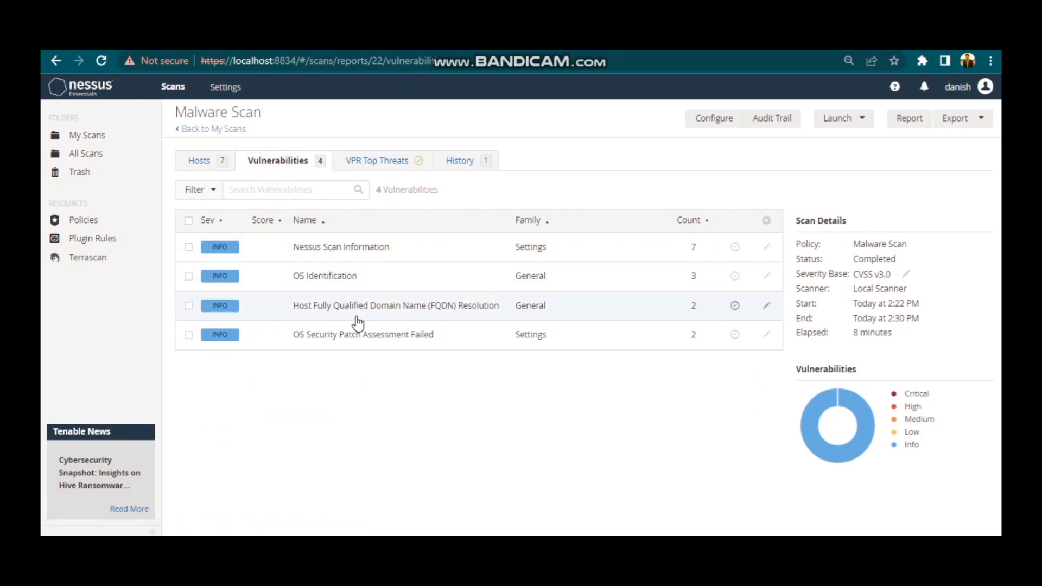
left_click(351, 245)
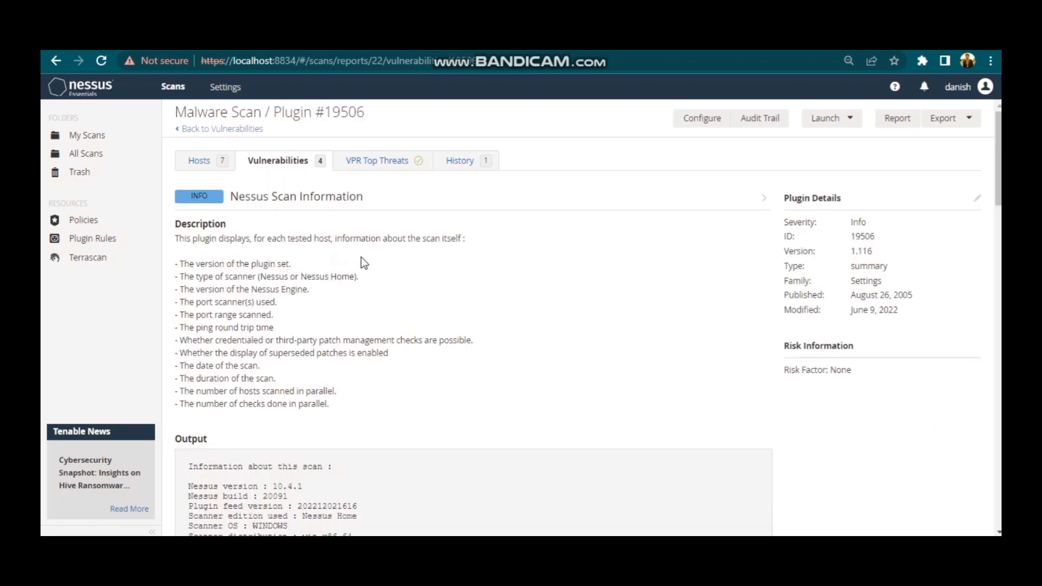
scroll(402, 288, "down", 4)
scroll(400, 287, "down", 4)
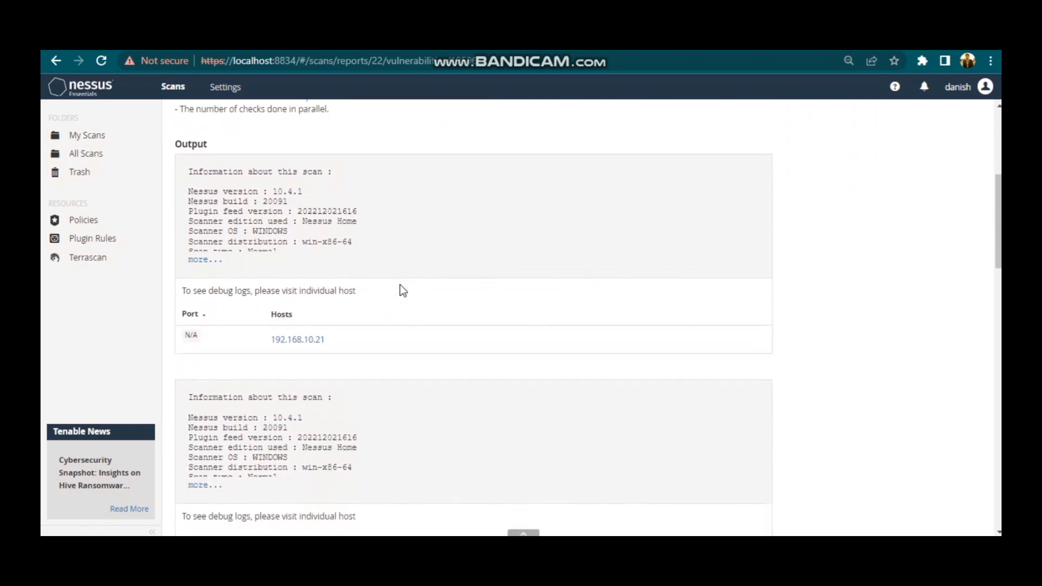
scroll(401, 290, "up", 8)
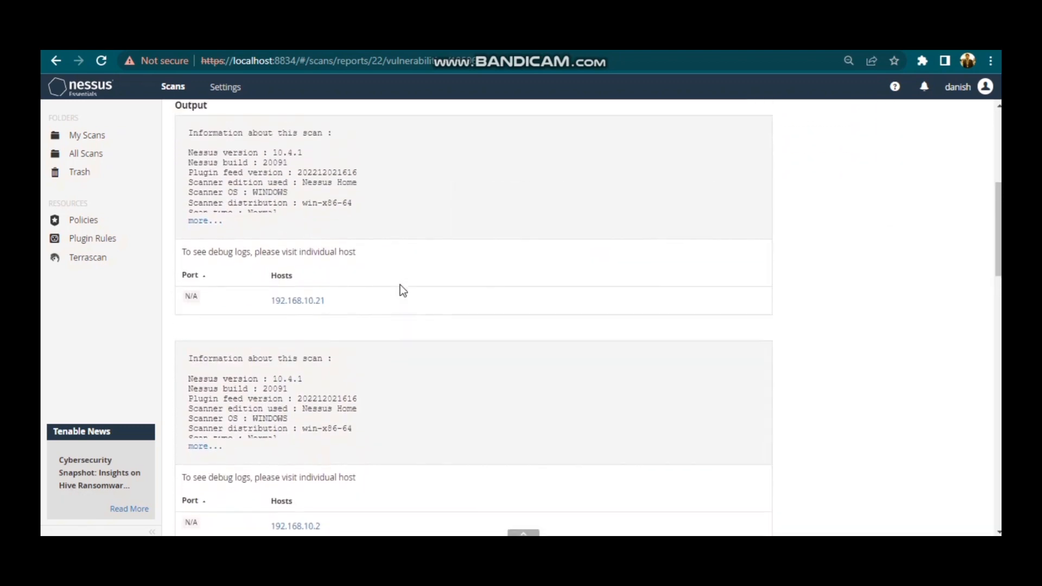
left_click(242, 131)
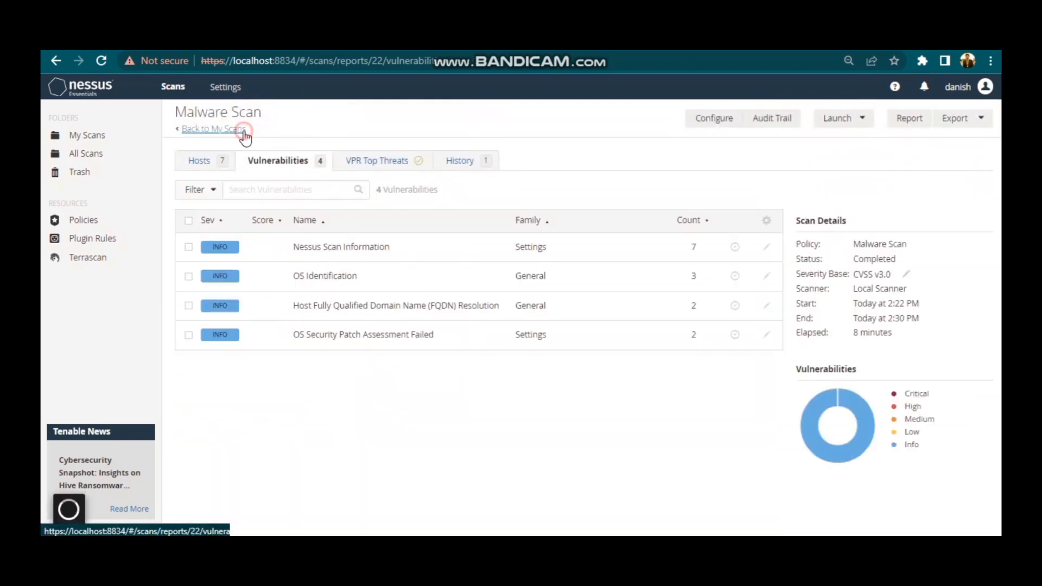
Open the OS Identification finding and examine the operating system output for each host, leaving the finding when finished.
left_click(364, 282)
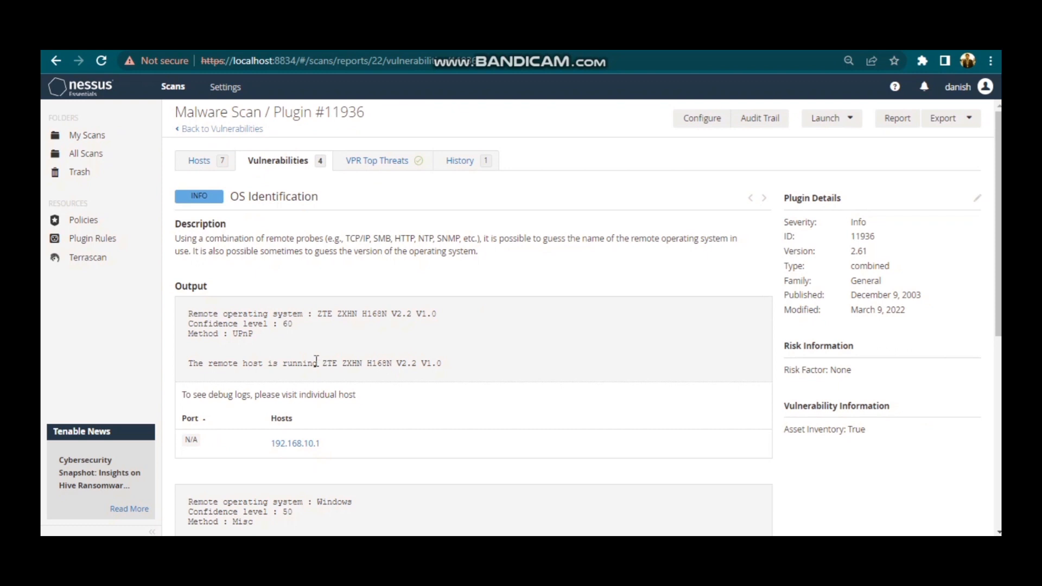
left_click_drag(319, 363, 390, 365)
scroll(450, 362, "down", 5)
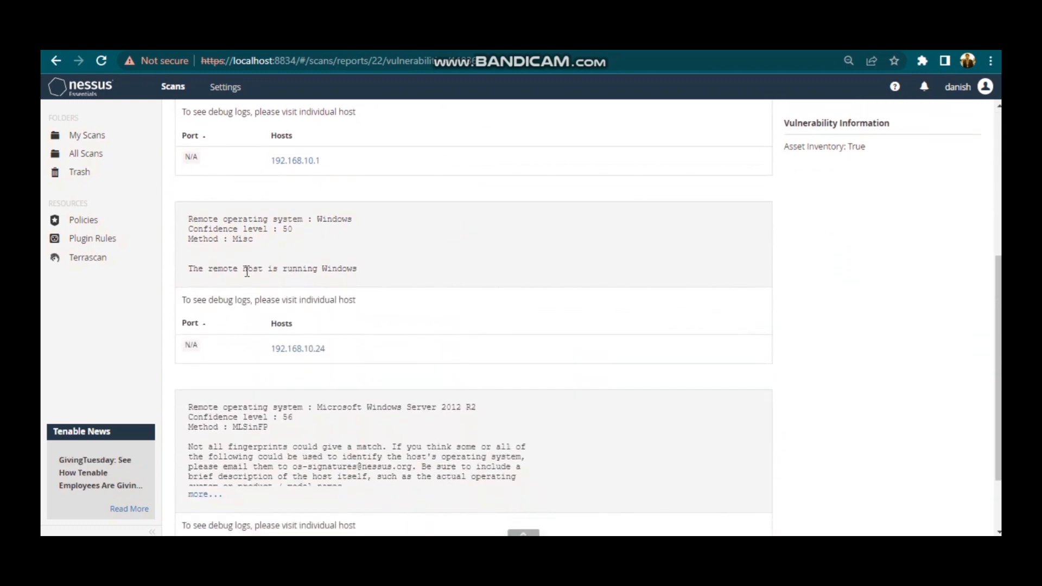
left_click_drag(247, 271, 359, 270)
scroll(382, 279, "down", 2)
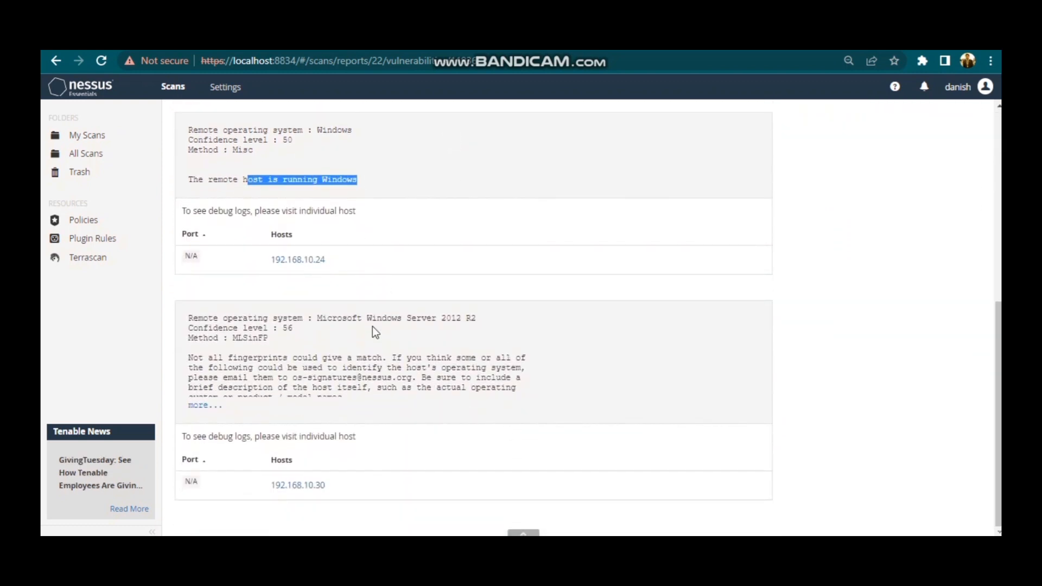
scroll(711, 374, "up", 2)
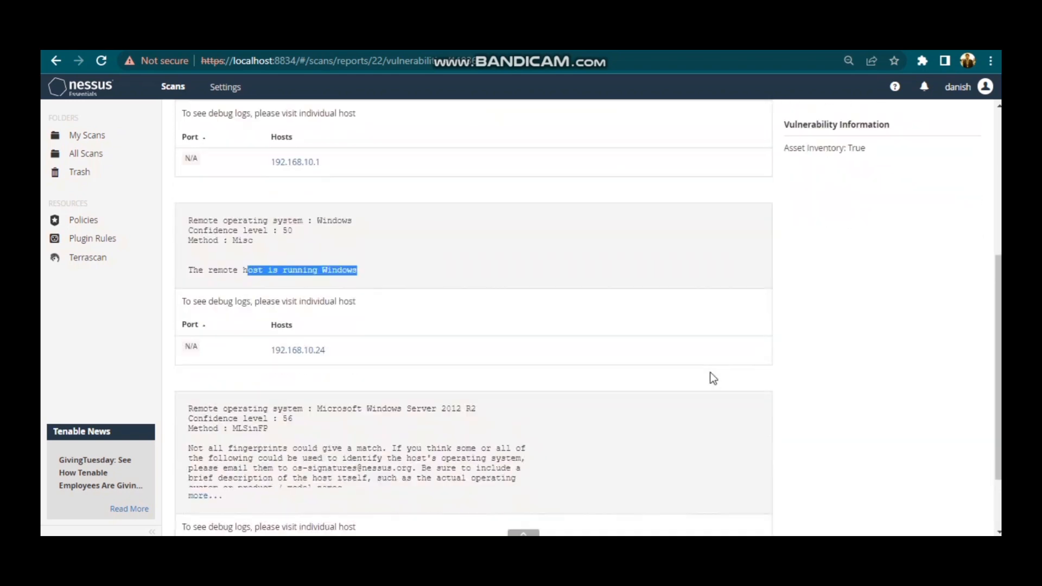
scroll(710, 375, "down", 2)
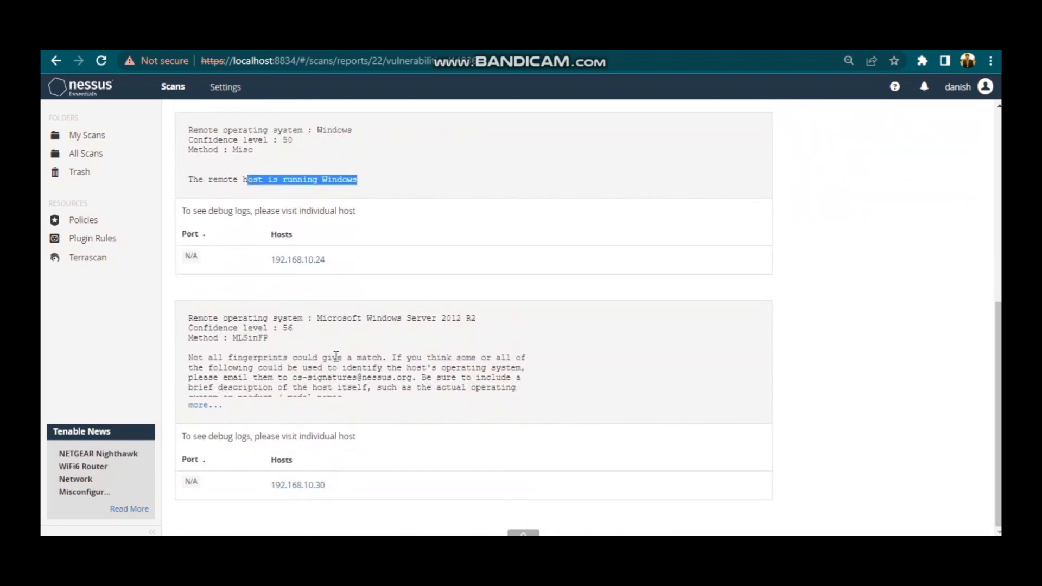
scroll(336, 355, "up", 2)
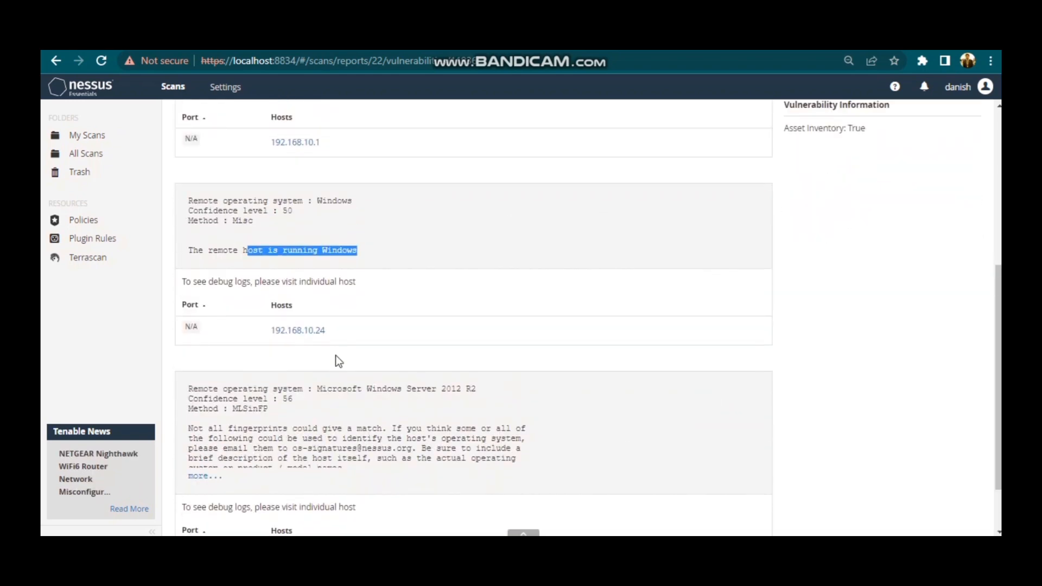
scroll(336, 355, "up", 6)
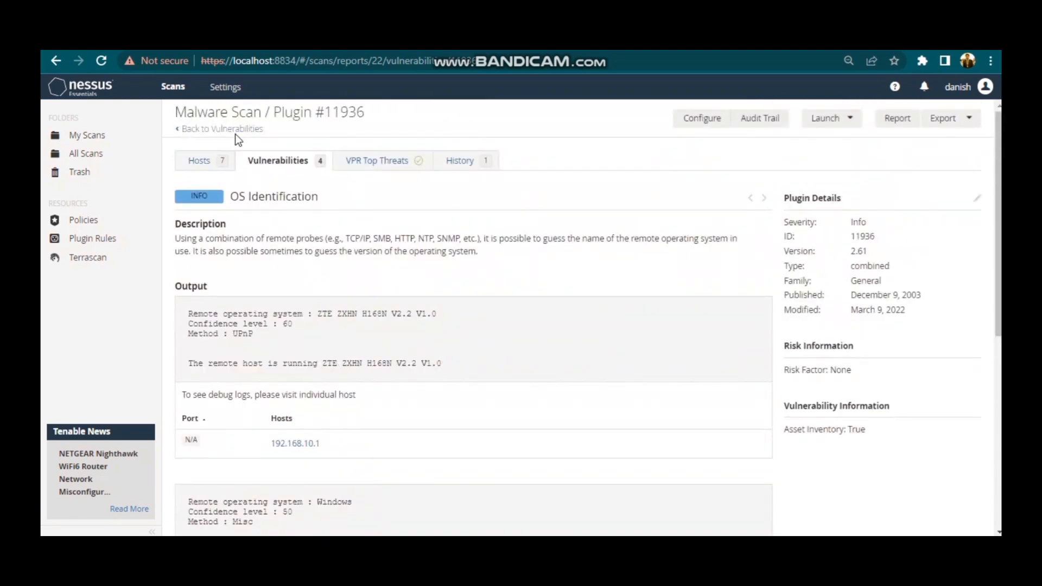
left_click(232, 130)
left_click(233, 130)
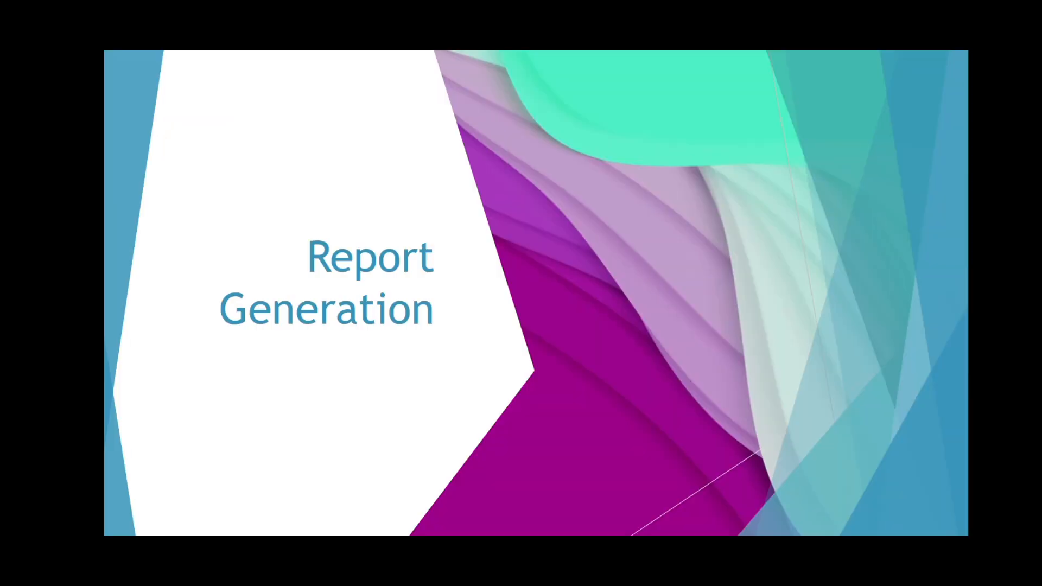
key("Right")
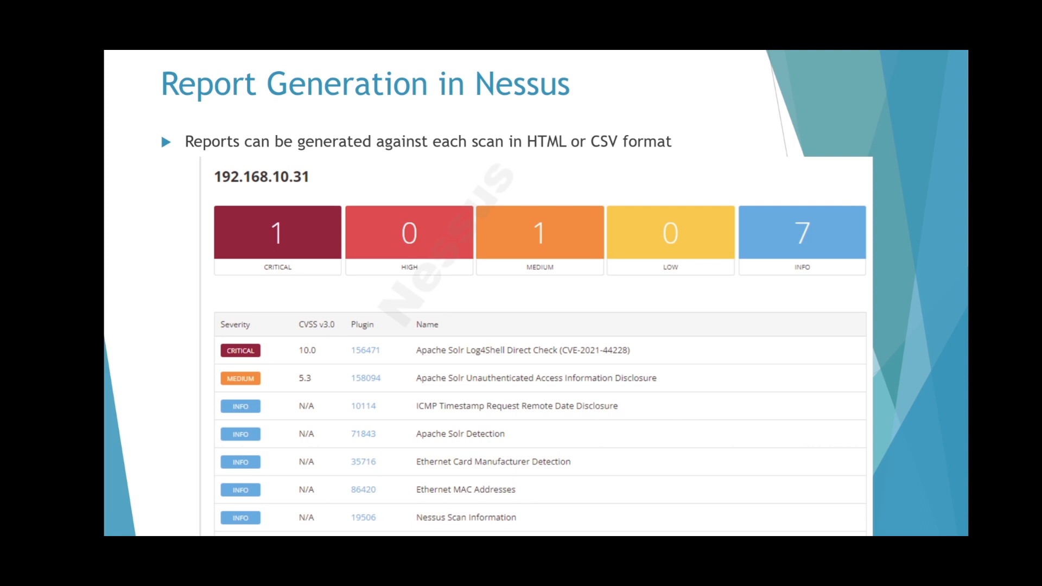
key("Right")
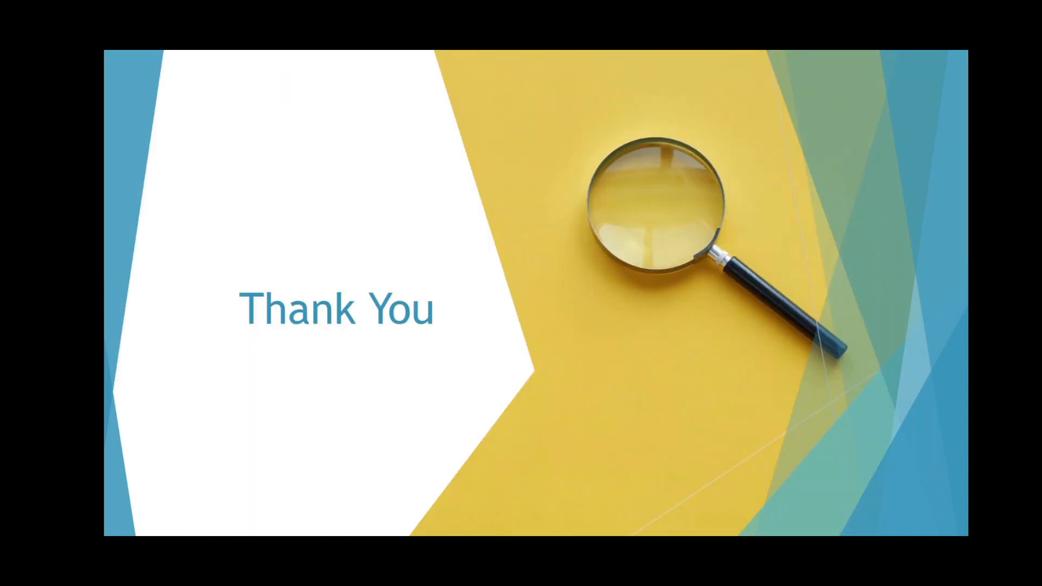